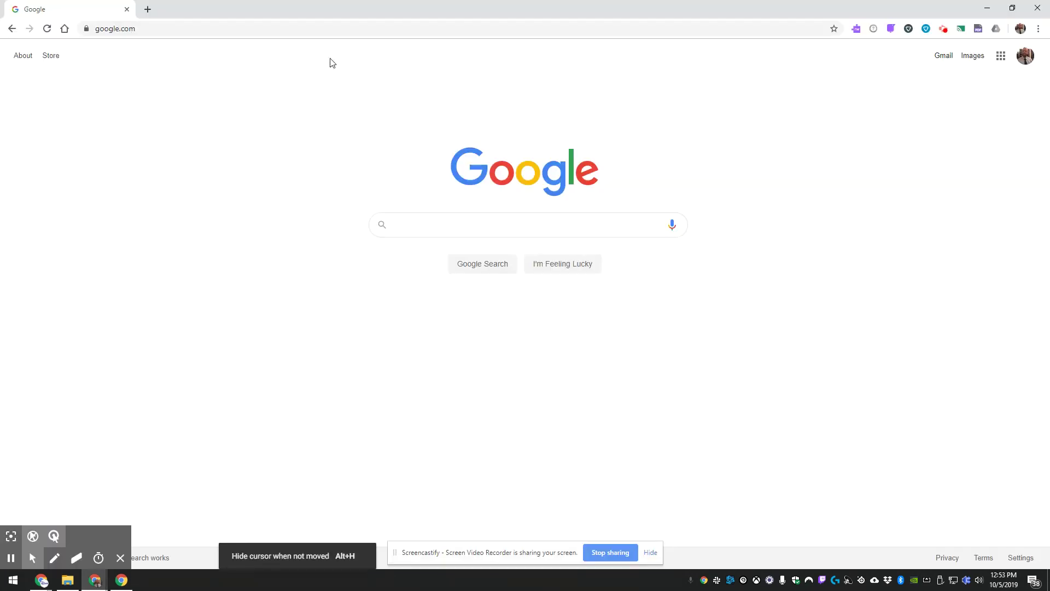
left_click(332, 28)
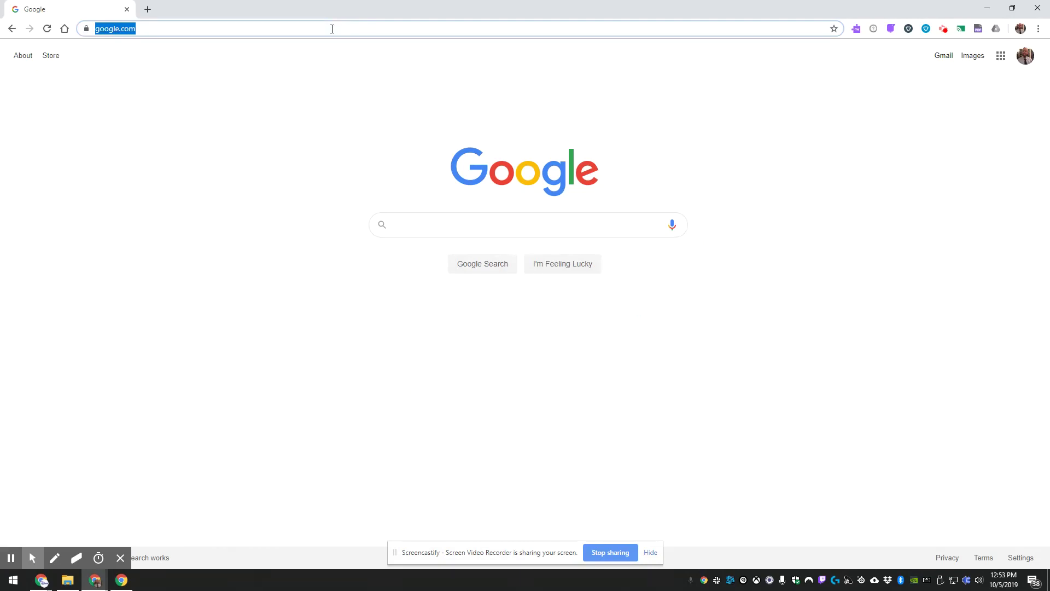
type("www.plas")
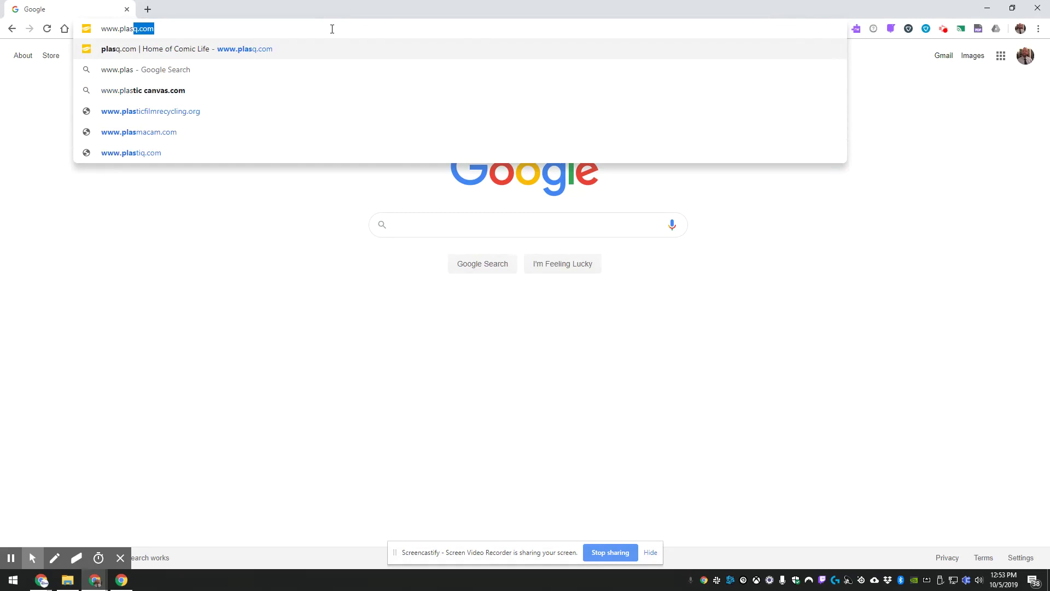
type("q.com")
key("Return")
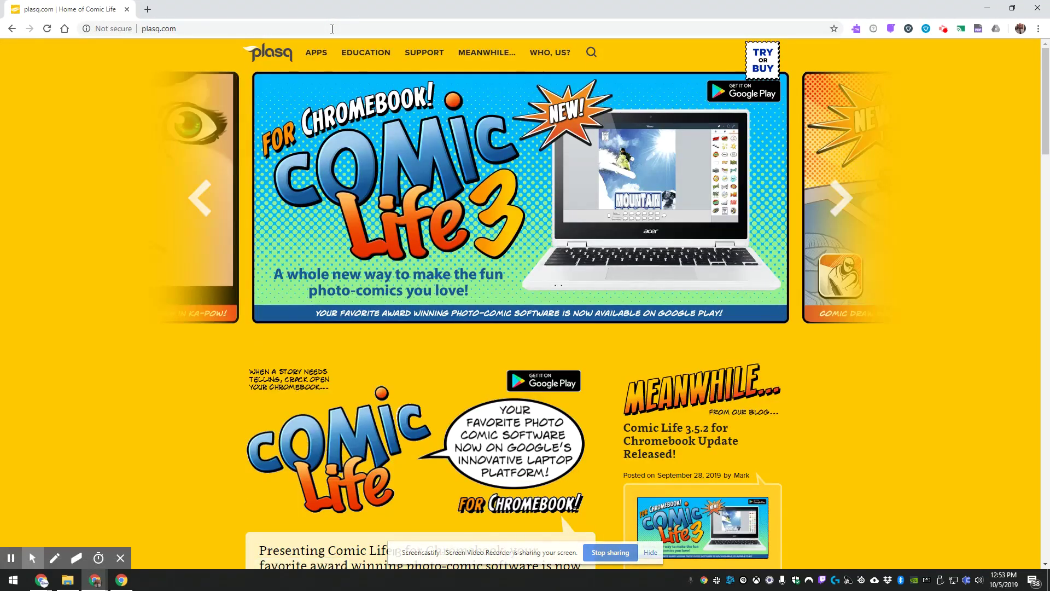
Step: Open the Comic Life desktop Downloads page under Support and bring the For Windows section into view
mouse_move(424, 55)
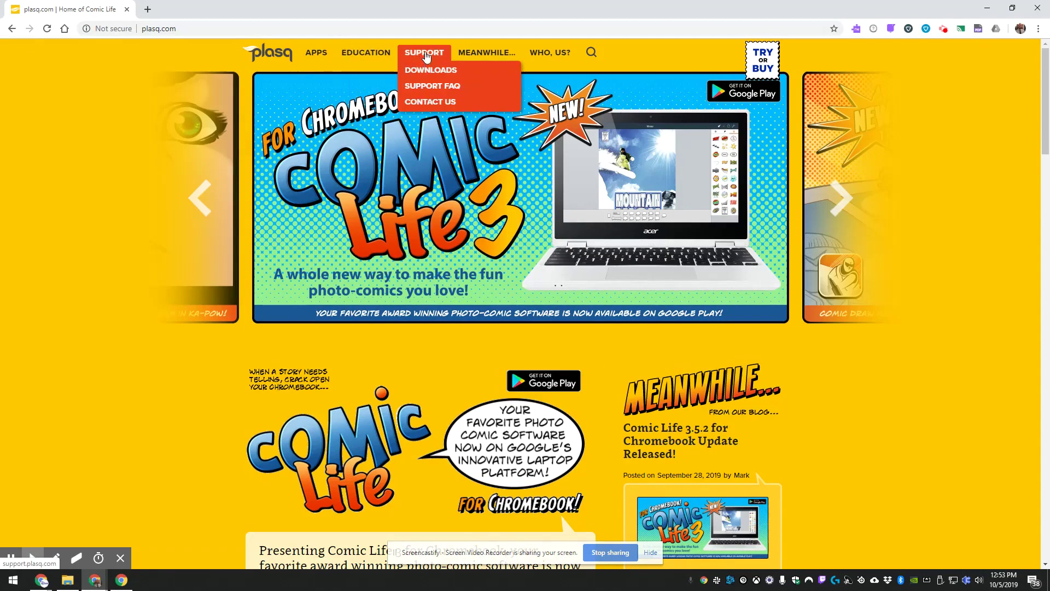
left_click(432, 70)
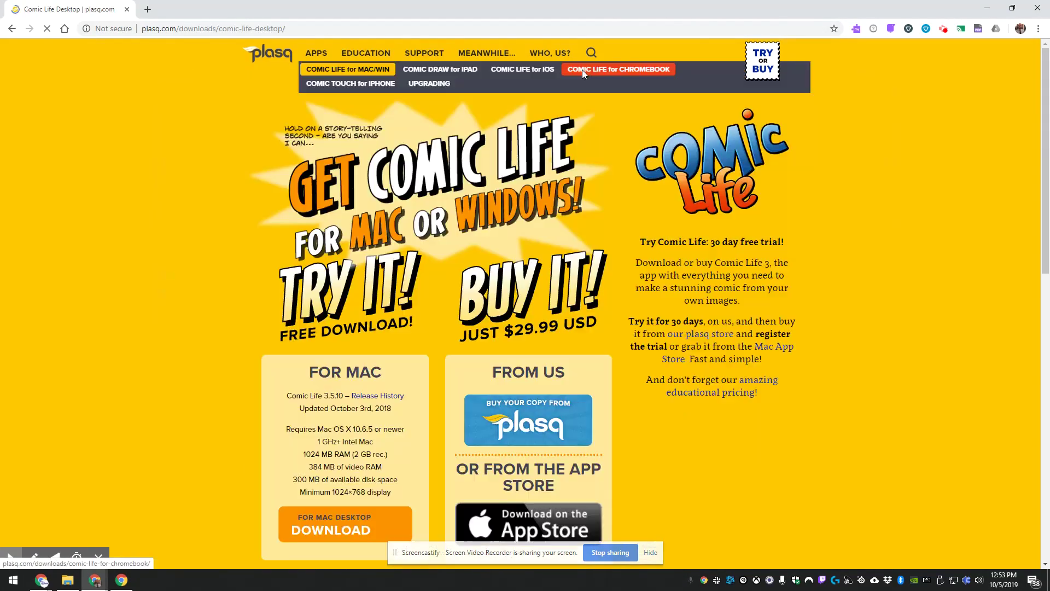
scroll(557, 213, "down", 2)
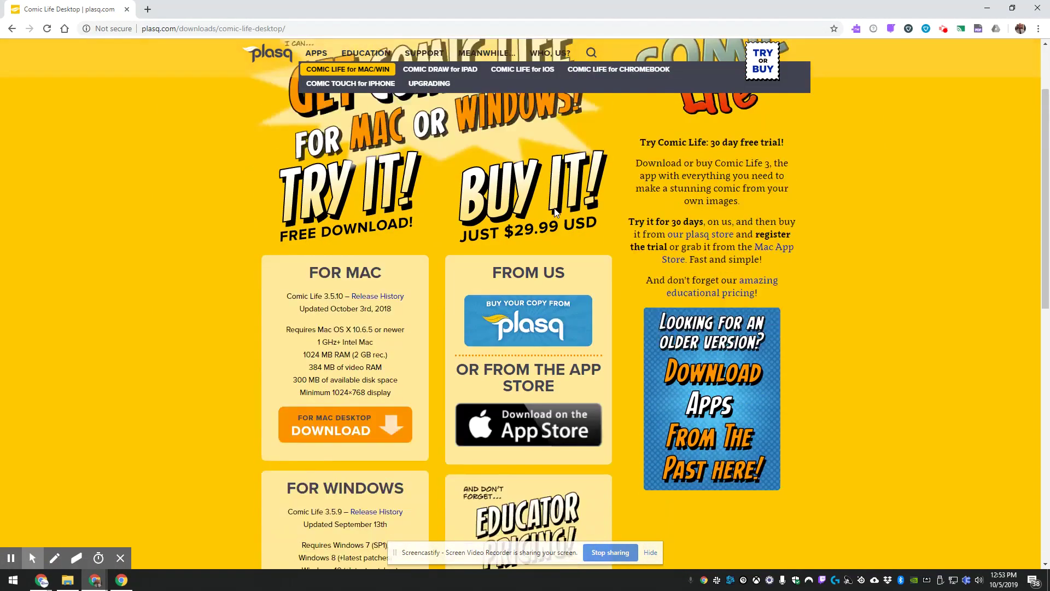
scroll(557, 212, "down", 8)
scroll(340, 329, "up", 4)
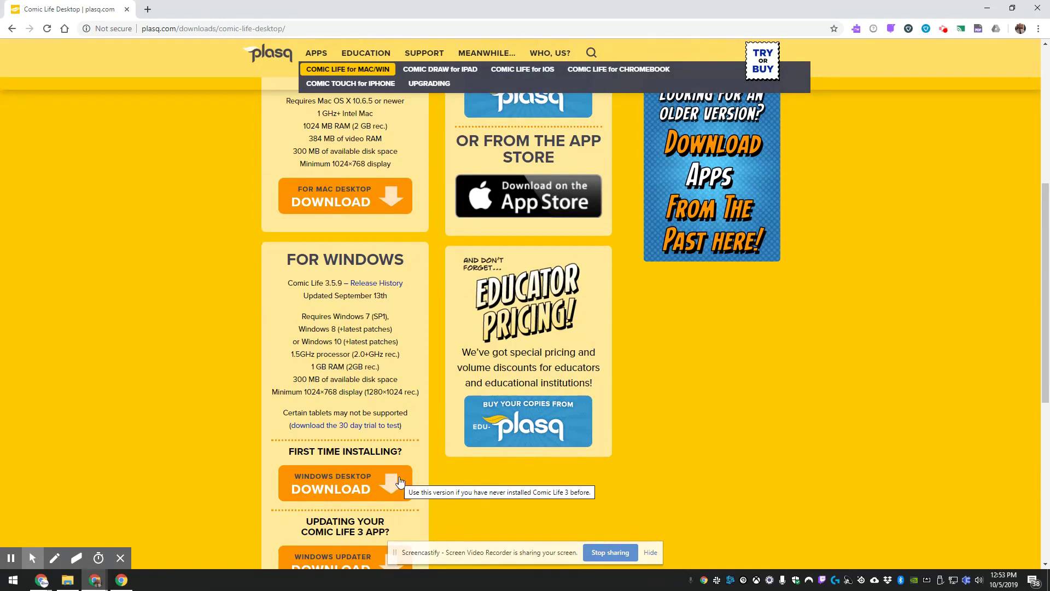
Step: Download the Windows installer and run InstallCL3.exe past its welcome screen
left_click(339, 486)
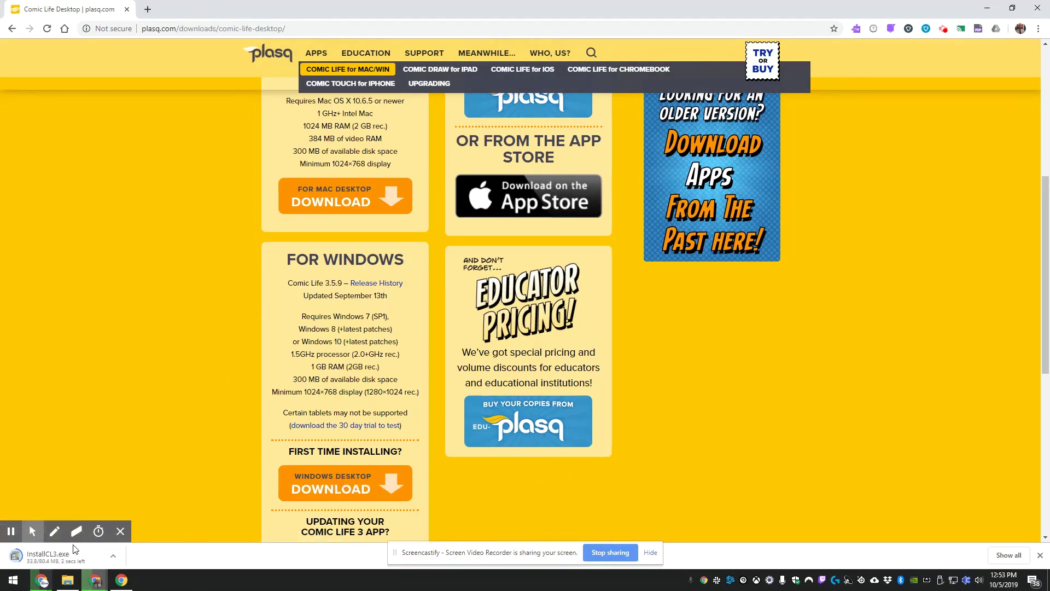
left_click(48, 556)
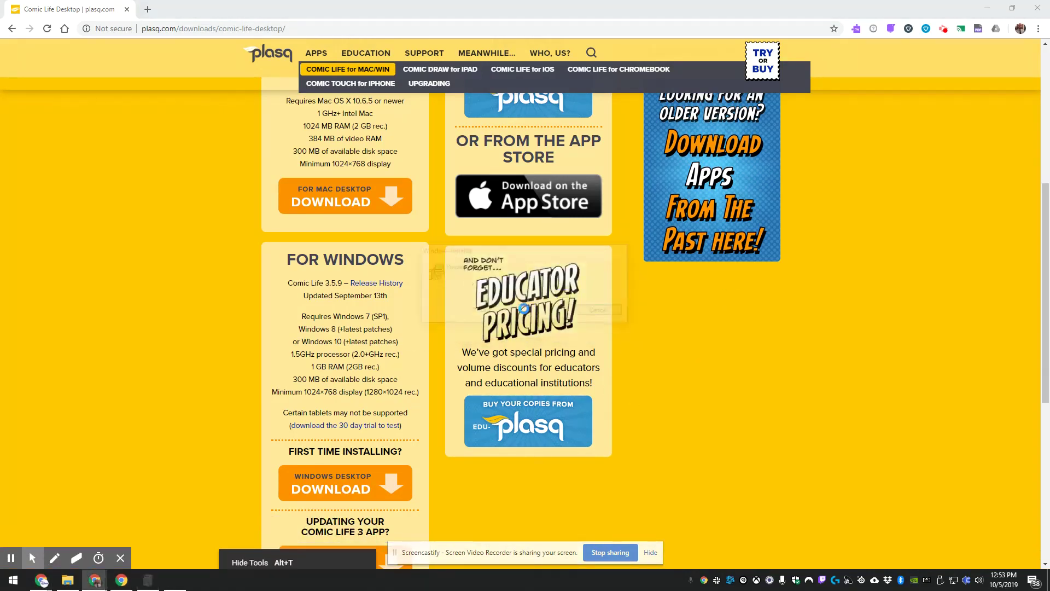
left_click(581, 375)
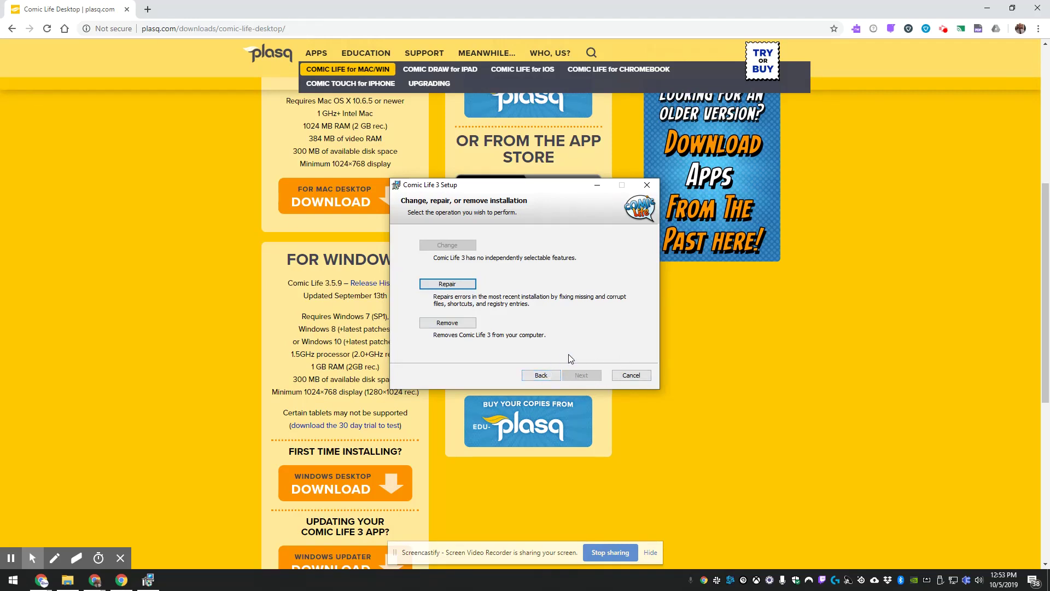
Step: Cancel and finish the already-installed setup, then bring up the Start menu listing Comic Life 3
left_click(636, 377)
left_click(517, 305)
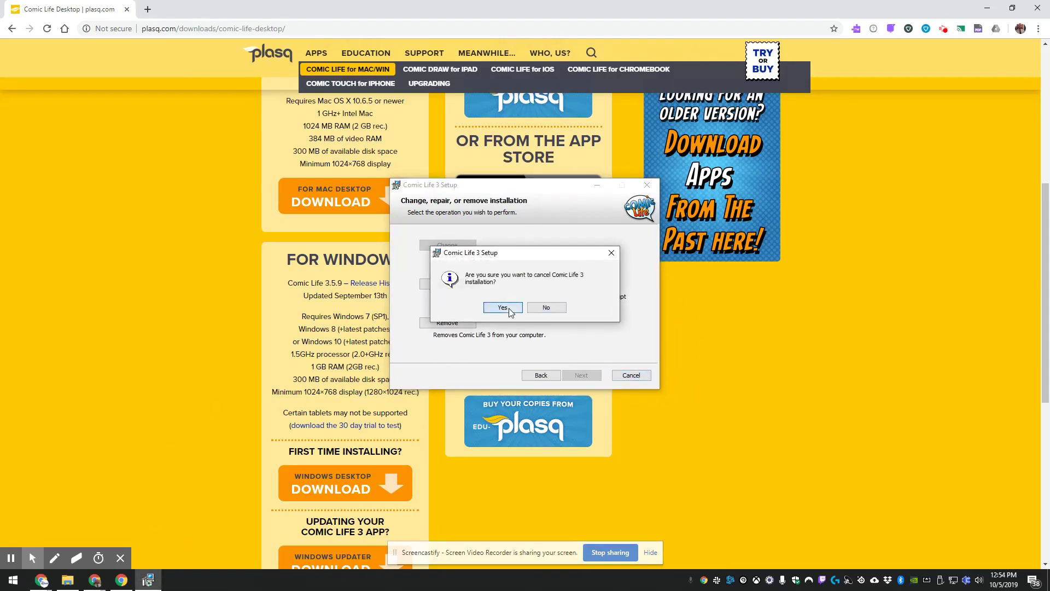
key("Return")
left_click(14, 580)
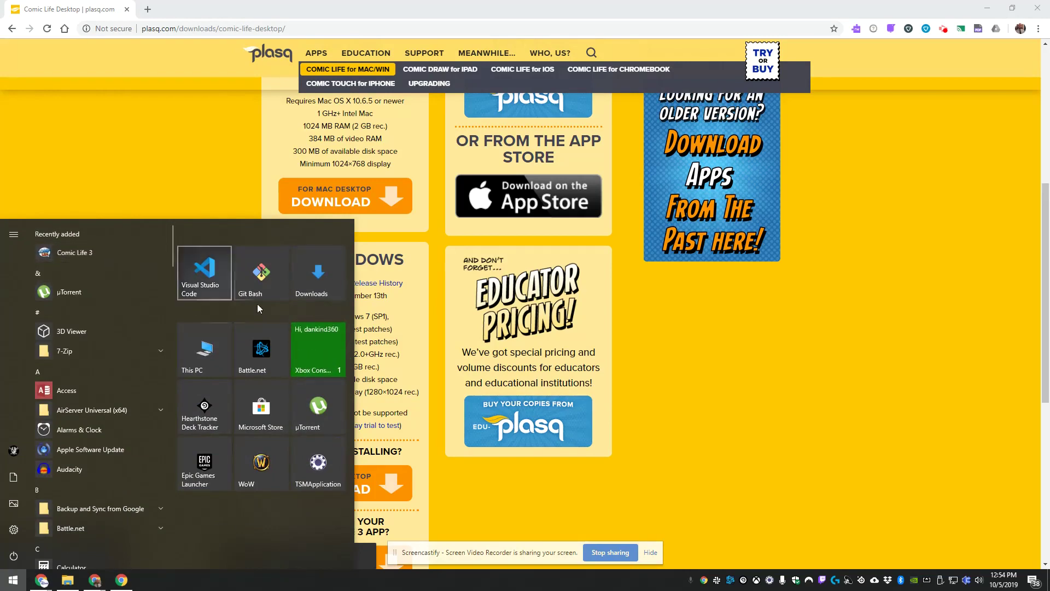
Step: Launch Comic Life 3, choose Not Yet on the registration reminder, and select the Intro Script template
key("Escape")
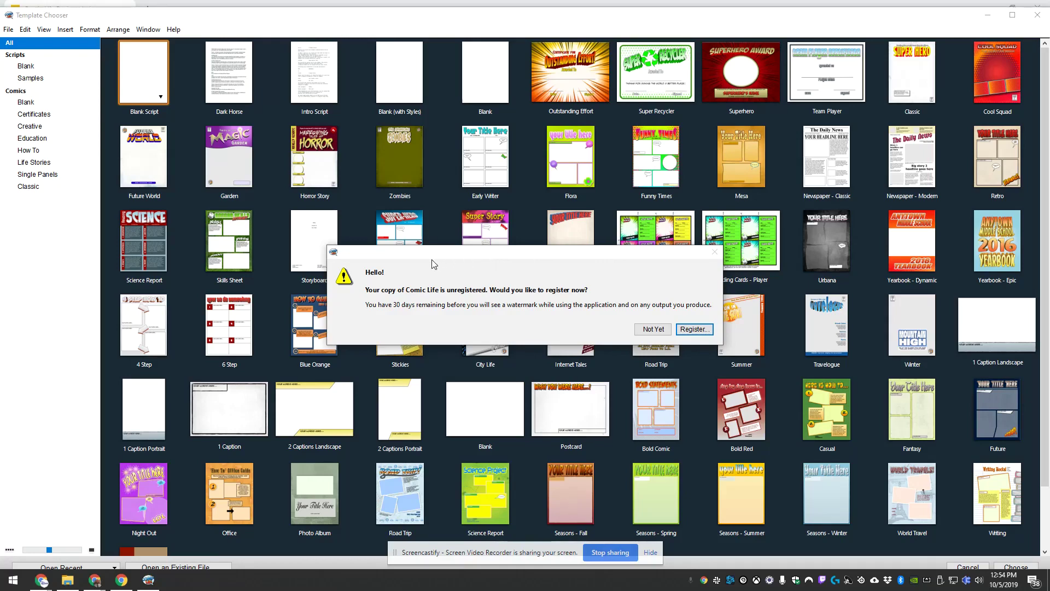
left_click(653, 330)
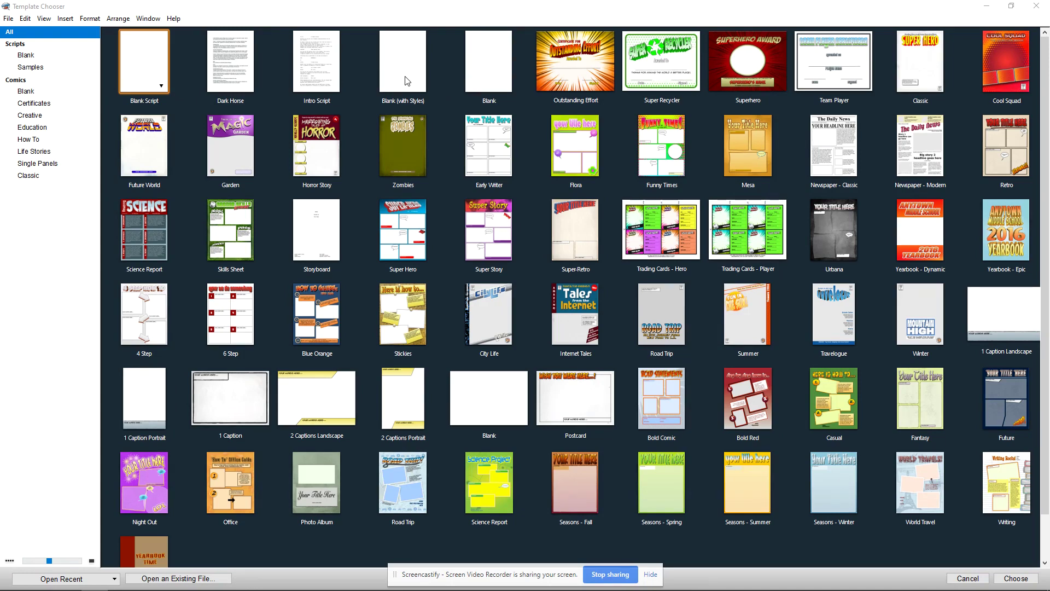
left_click(328, 72)
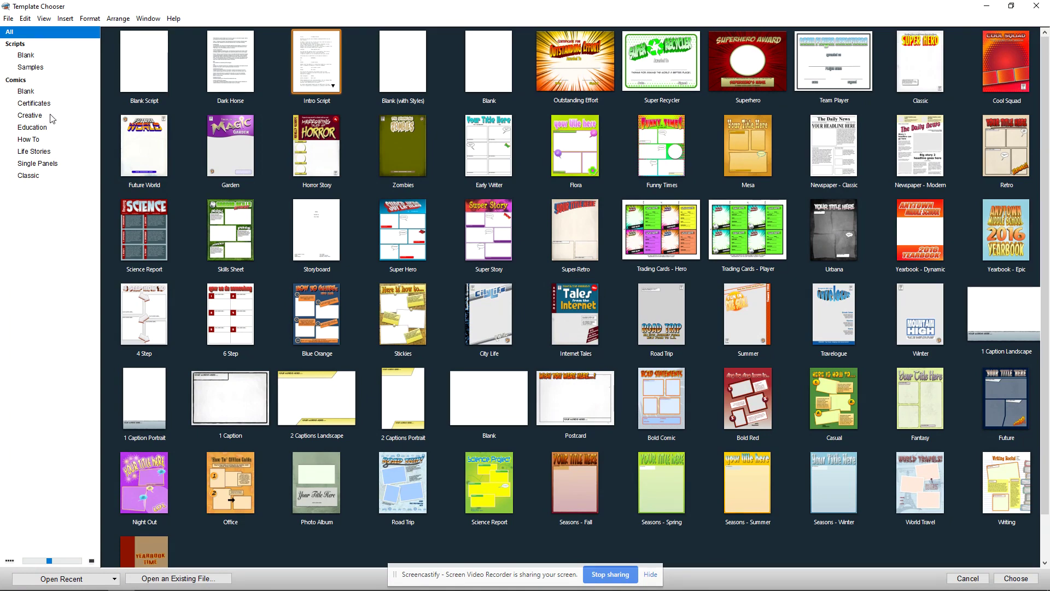
Step: Browse the Creative, How To and Single Panels categories, then settle on Comics > Blank
left_click(61, 95)
left_click(66, 113)
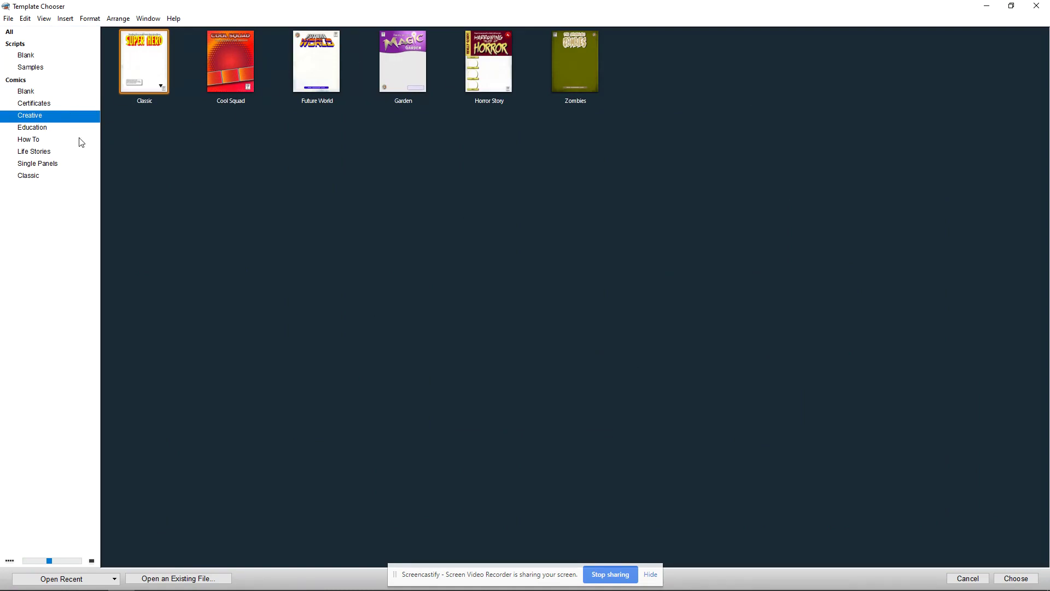
left_click(61, 139)
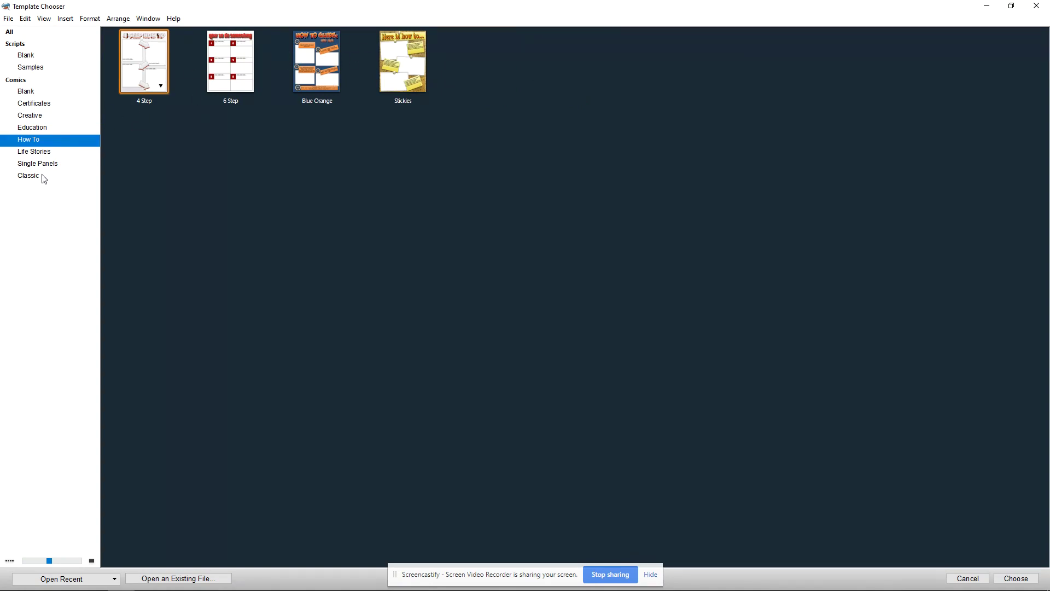
left_click(57, 166)
left_click(61, 93)
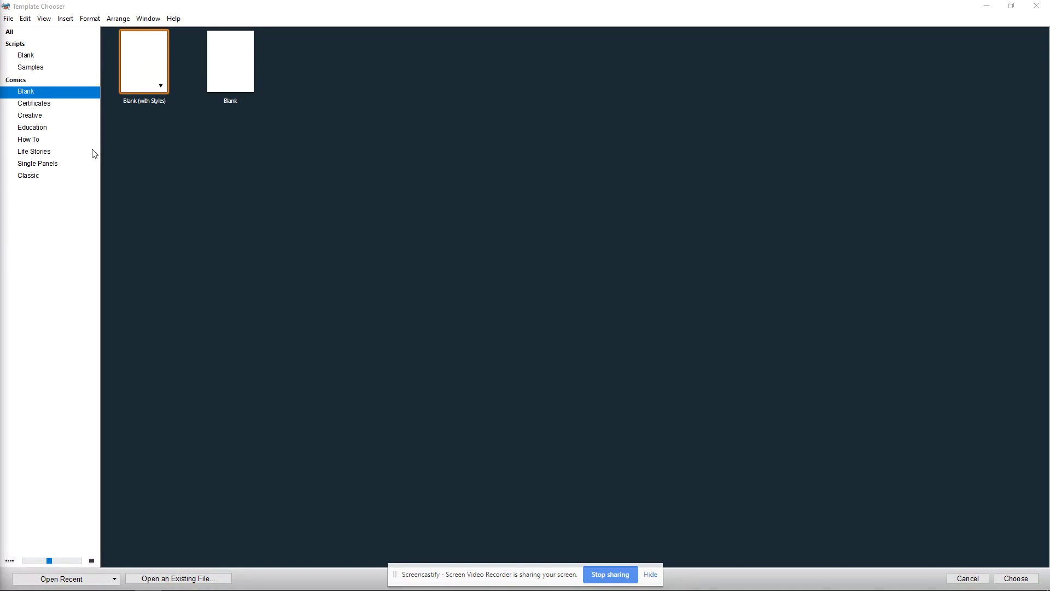
Step: Start a Blank (with Styles) comic, try gradient, cracked and halftone backgrounds, then settle on olive
left_click(155, 65)
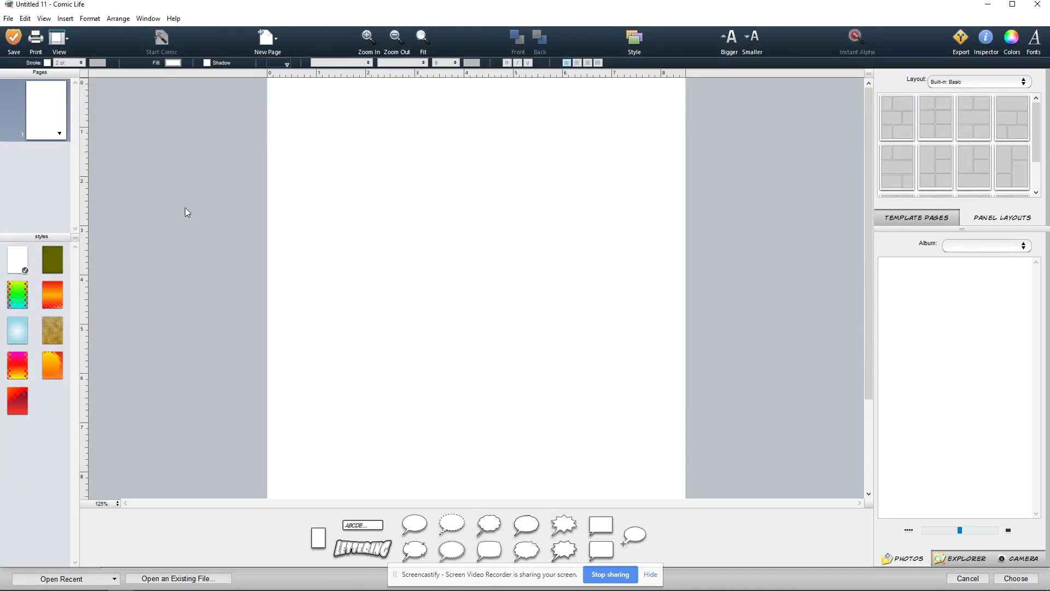
left_click(54, 253)
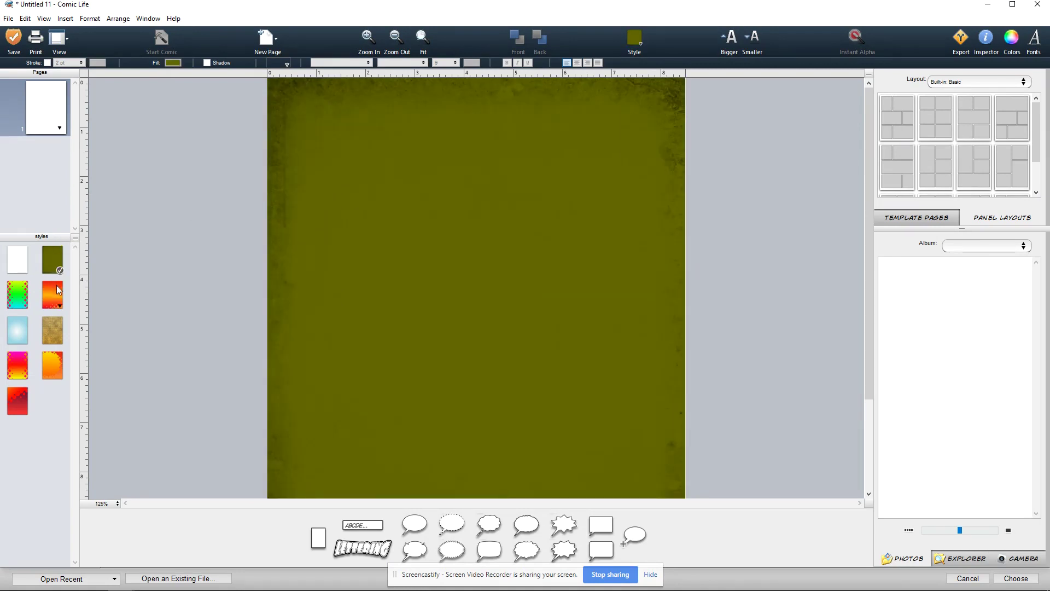
left_click(50, 299)
left_click(57, 337)
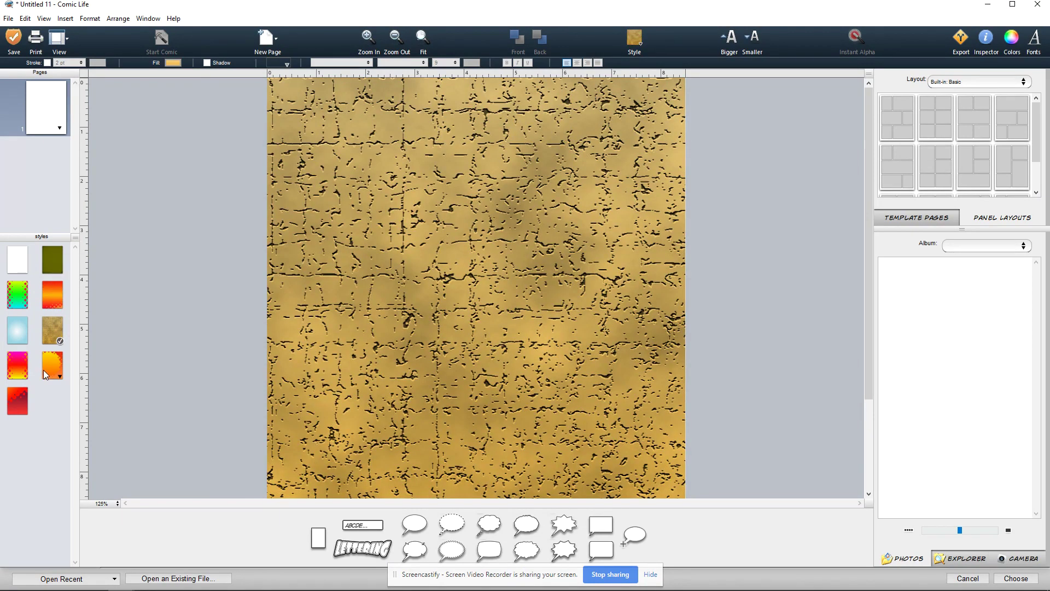
left_click(45, 374)
left_click(17, 363)
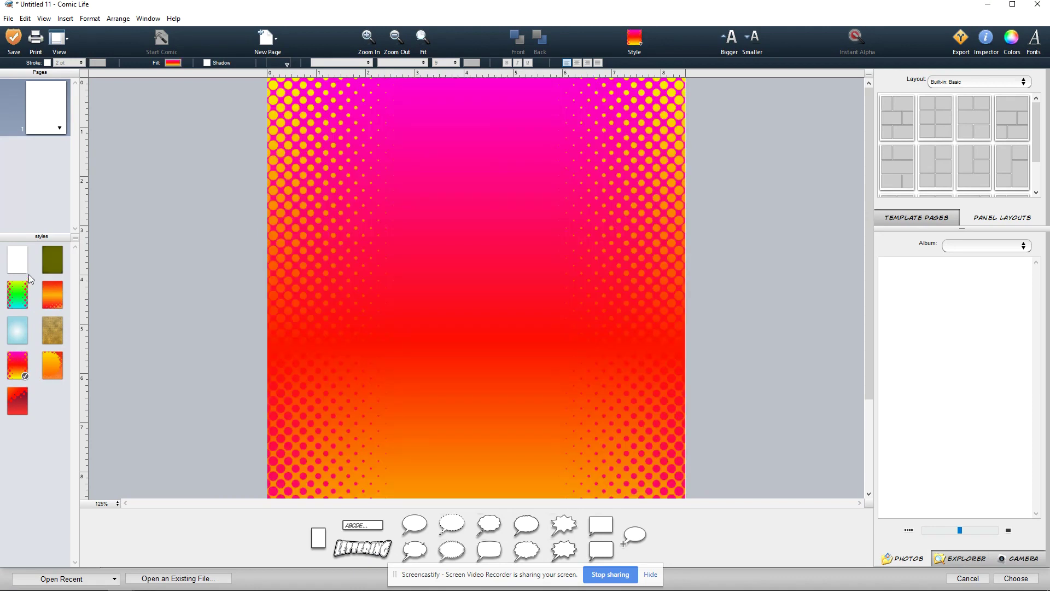
left_click(55, 261)
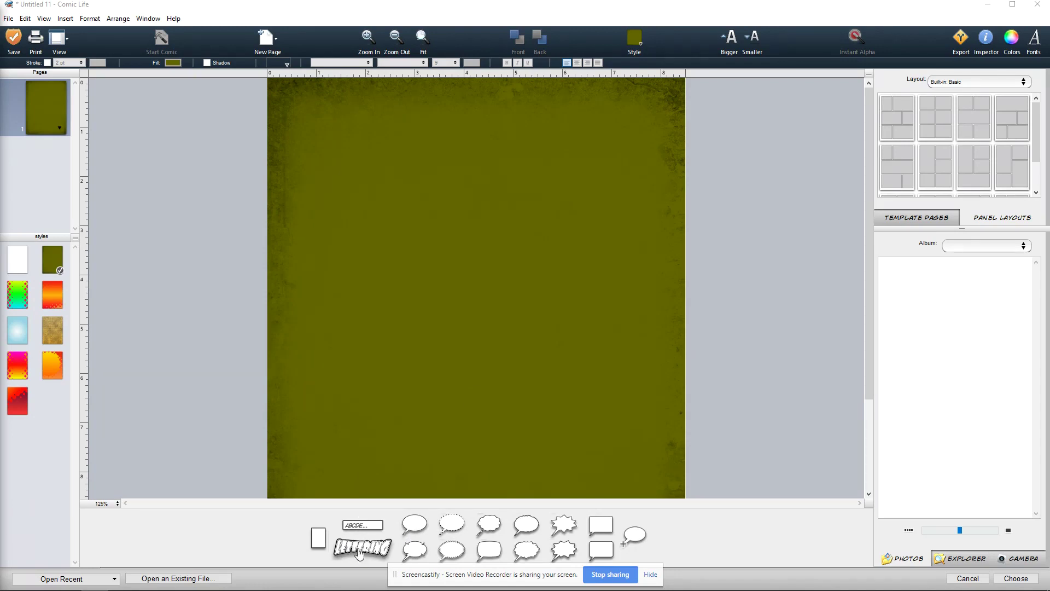
Step: Place a lettering element at the page top reading 'HOW A LAW IS MADE'
left_click_drag(360, 554, 478, 167)
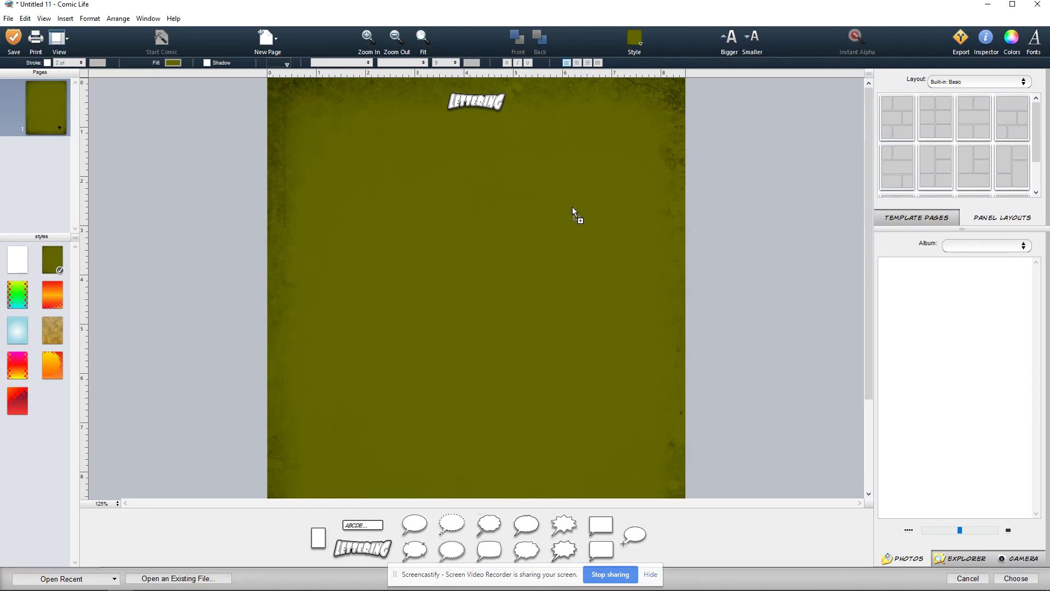
double_click(462, 109)
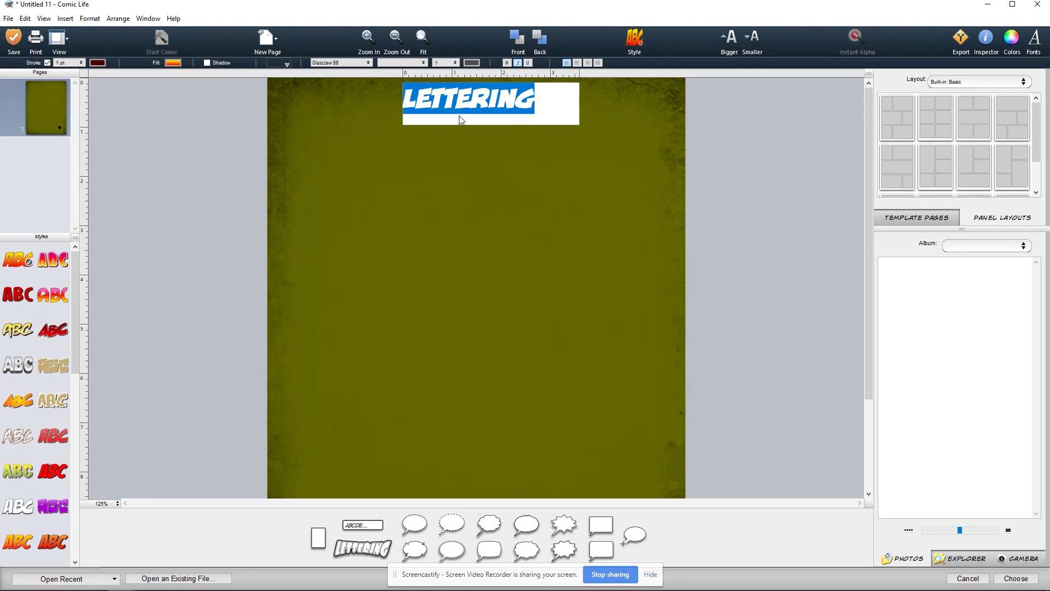
type("HOW A")
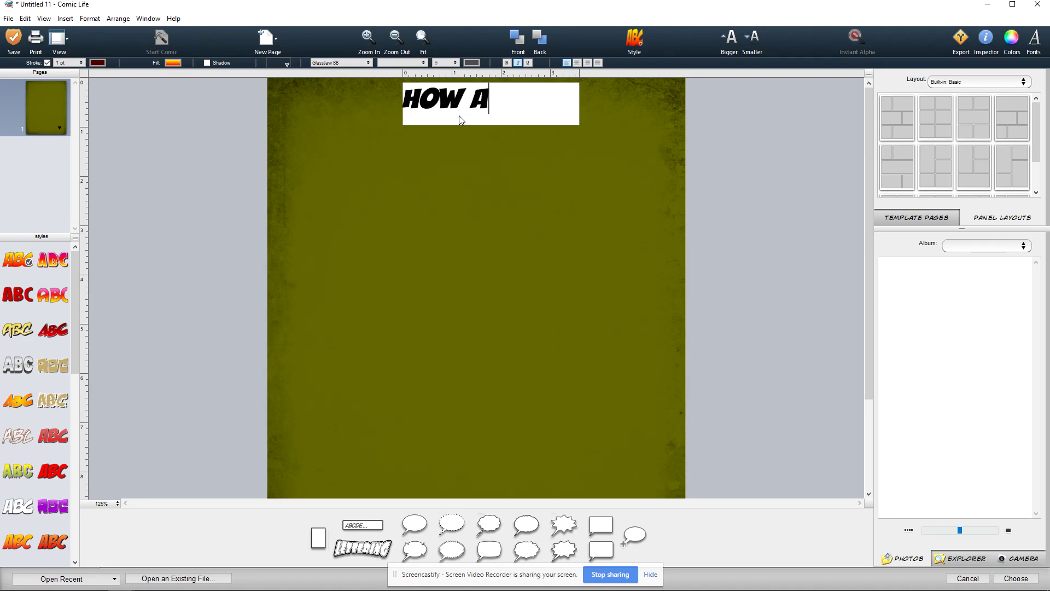
type(" LAW IS MADE")
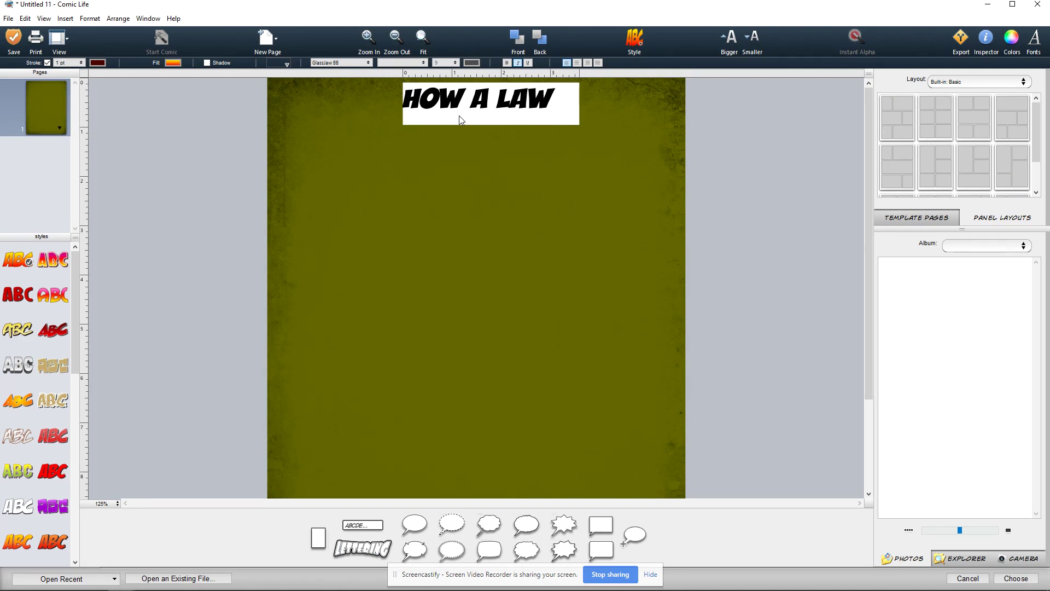
key("Escape")
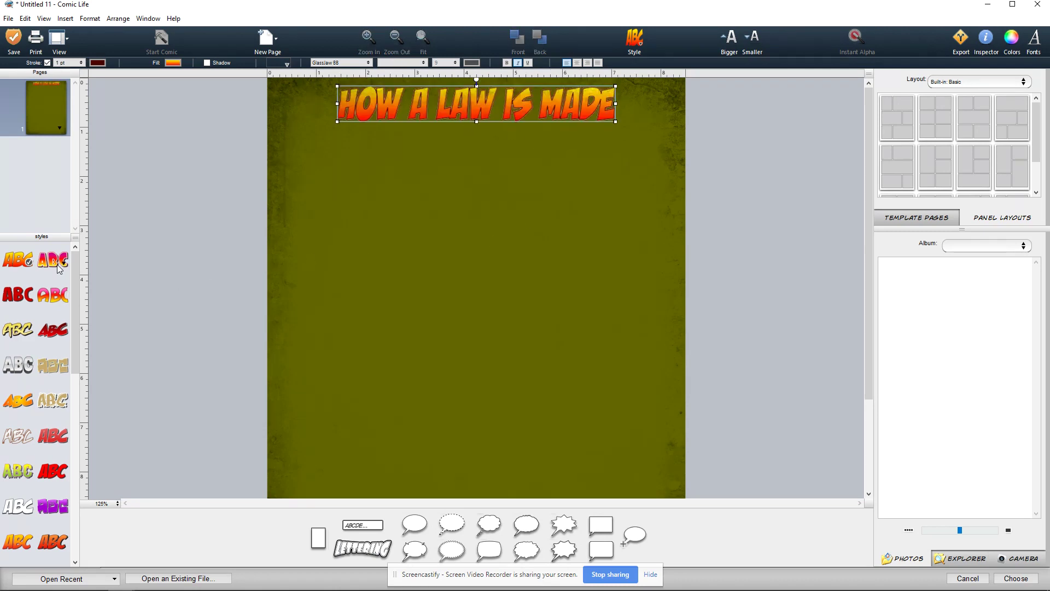
left_click_drag(77, 273, 77, 325)
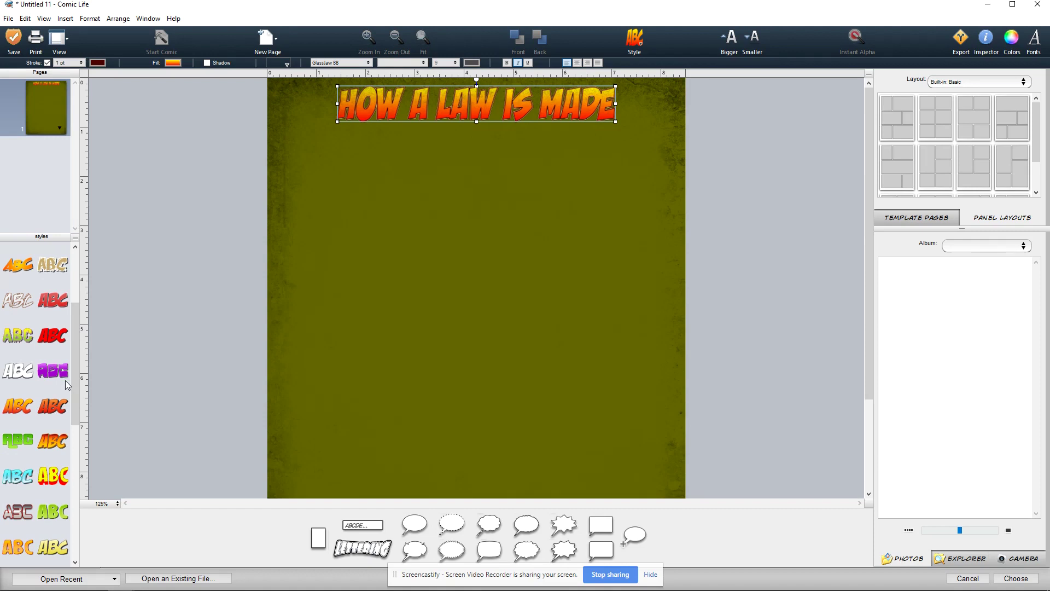
scroll(37, 409, "down", 3)
scroll(33, 399, "down", 2)
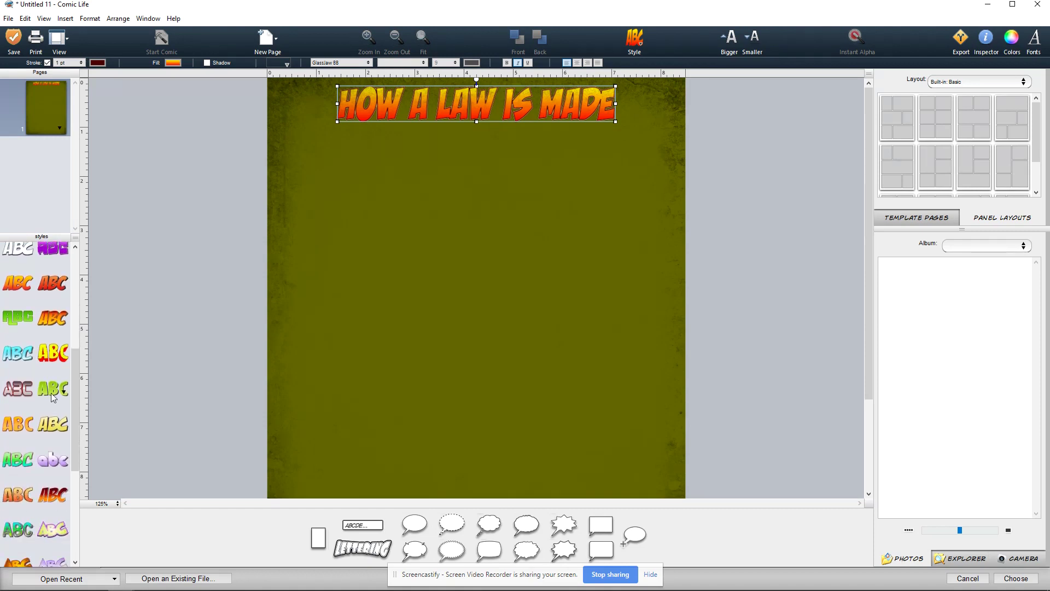
Step: Restyle the title in silver SansBlack shadowed lettering and centre it near the page top
left_click(22, 370)
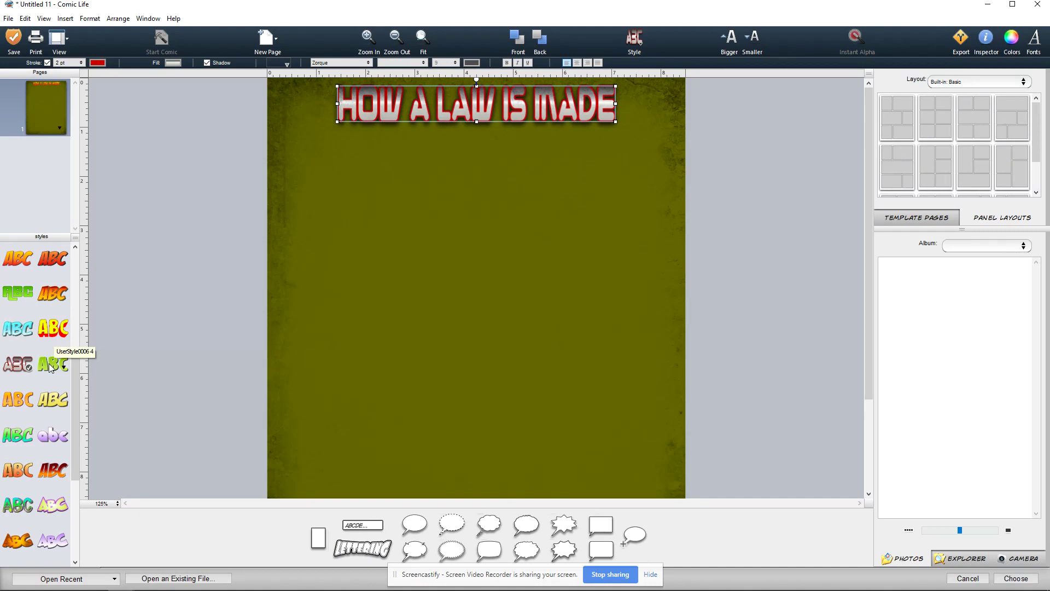
left_click(52, 365)
left_click_drag(76, 394, 86, 271)
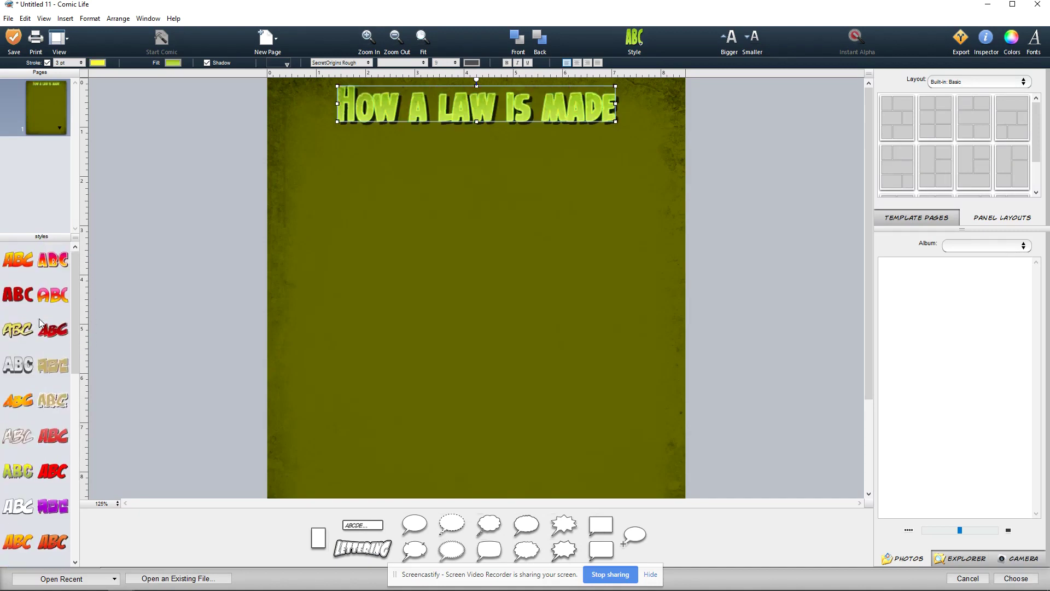
left_click(8, 372)
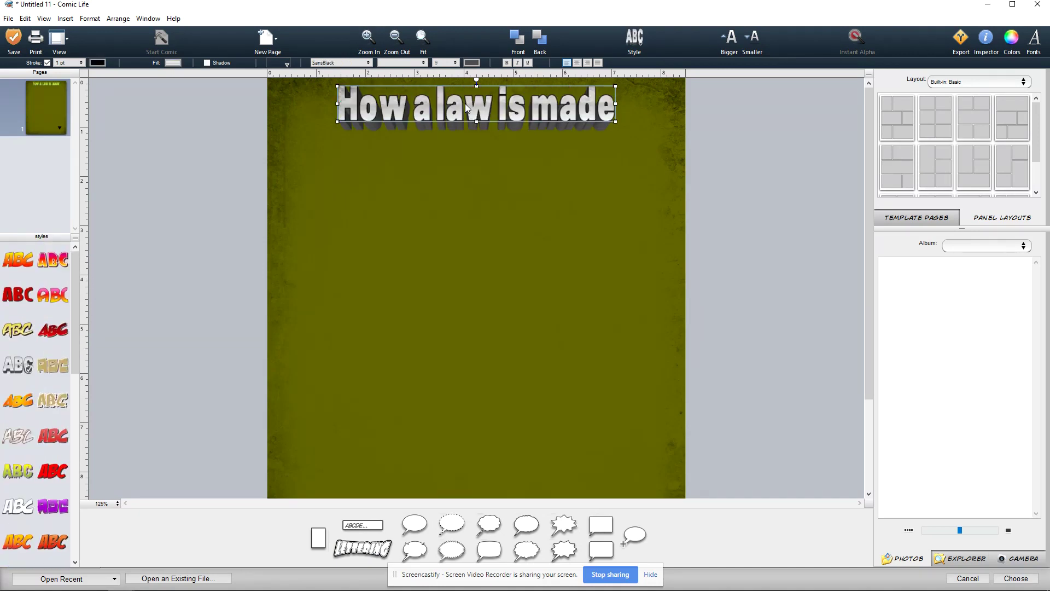
mouse_move(466, 104)
left_mouse_down()
mouse_move(465, 113)
mouse_move(466, 105)
mouse_move(482, 112)
mouse_move(402, 127)
mouse_move(405, 156)
mouse_move(496, 116)
mouse_move(466, 108)
left_mouse_up()
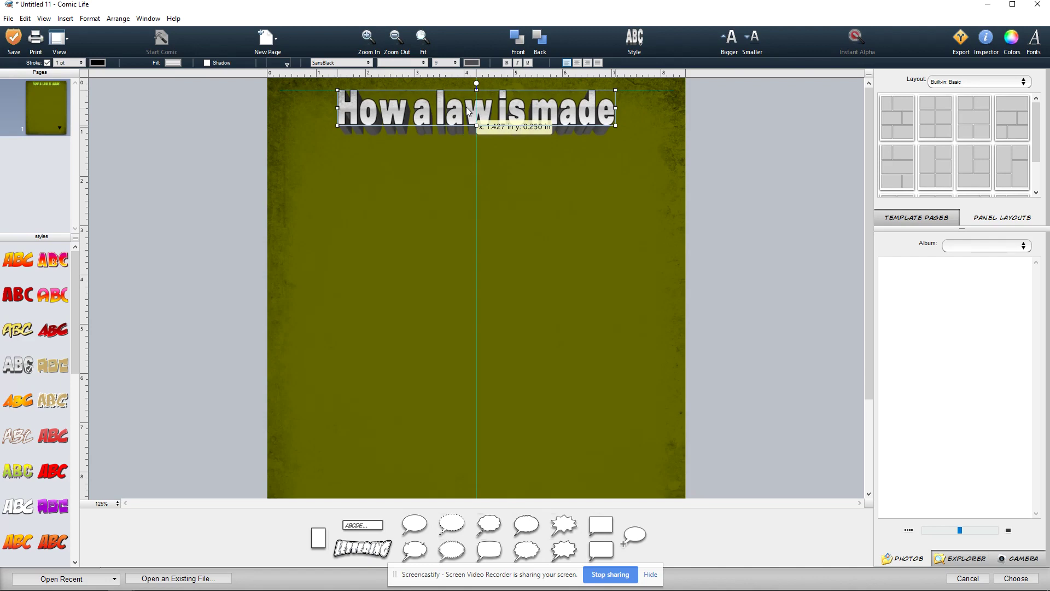
left_click_drag(467, 108, 466, 108)
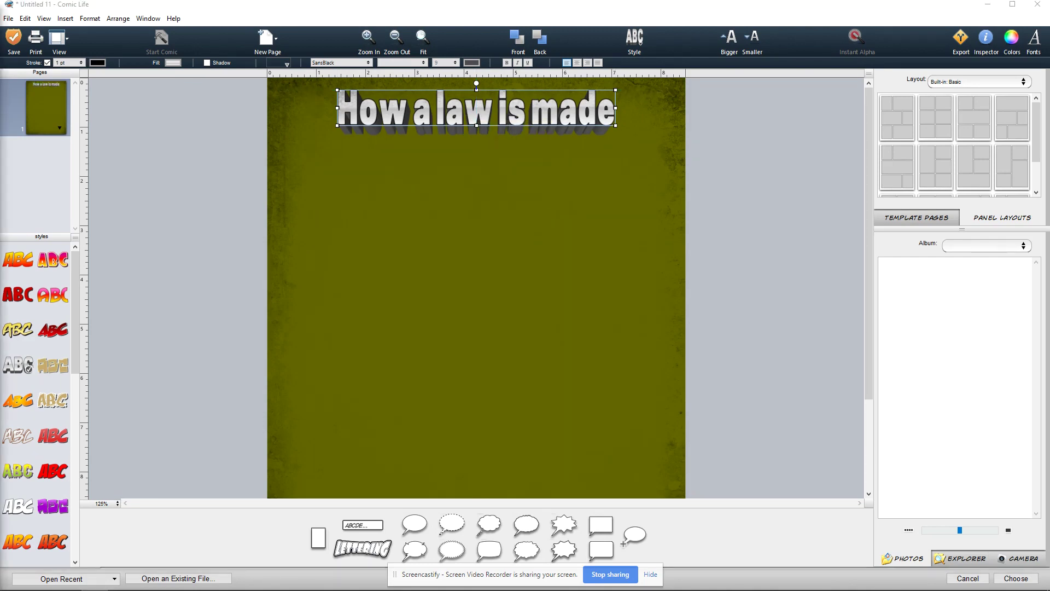
left_click(651, 573)
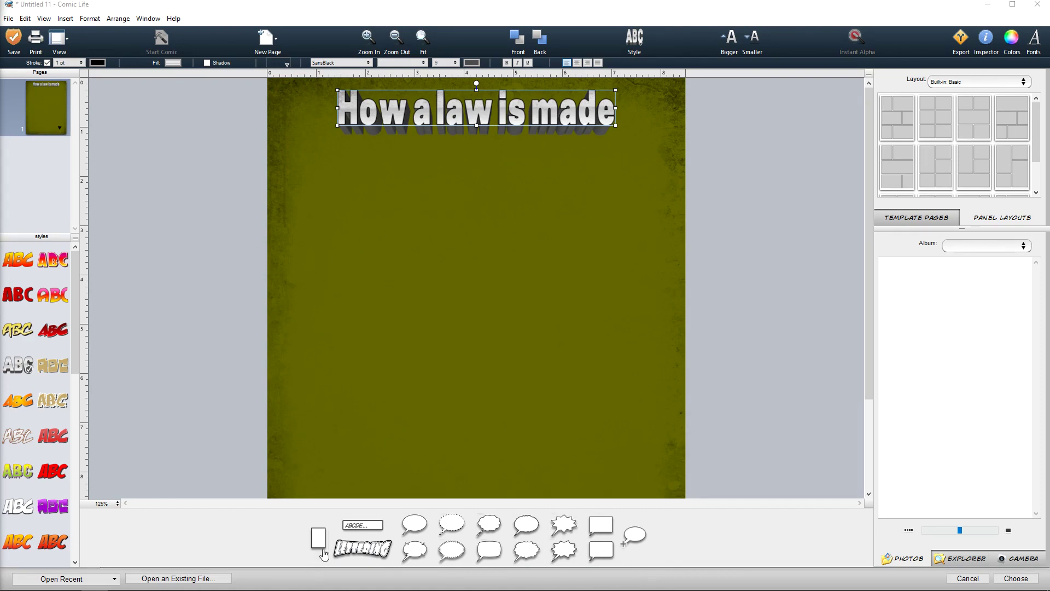
Step: Drop a blank panel below the title and widen it to about 5.1 inches
left_click_drag(314, 545, 329, 225)
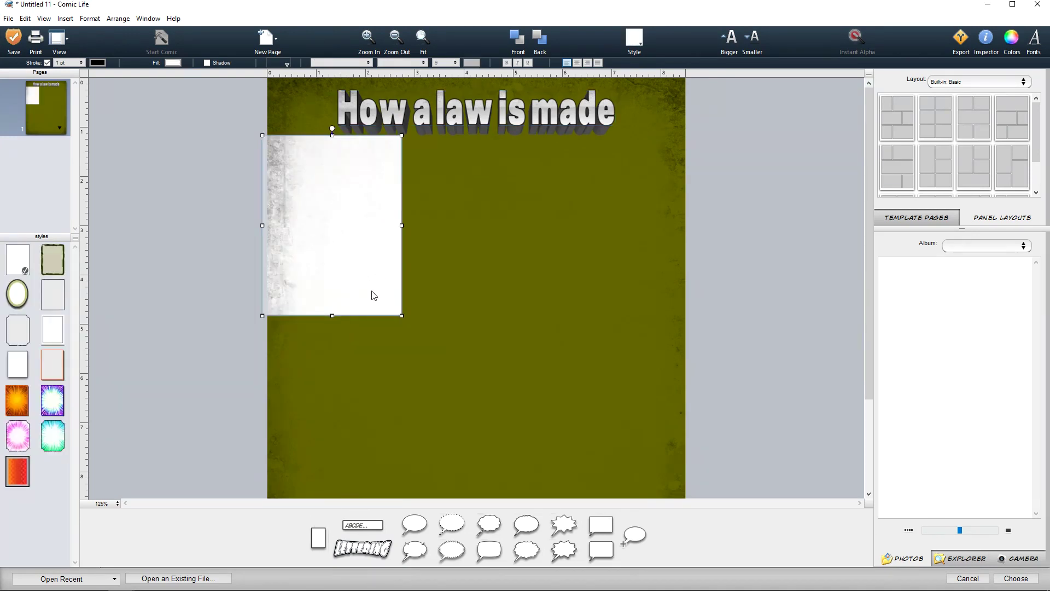
left_click_drag(369, 290, 542, 292)
mouse_move(471, 235)
left_mouse_down()
mouse_move(502, 230)
mouse_move(480, 232)
left_mouse_up()
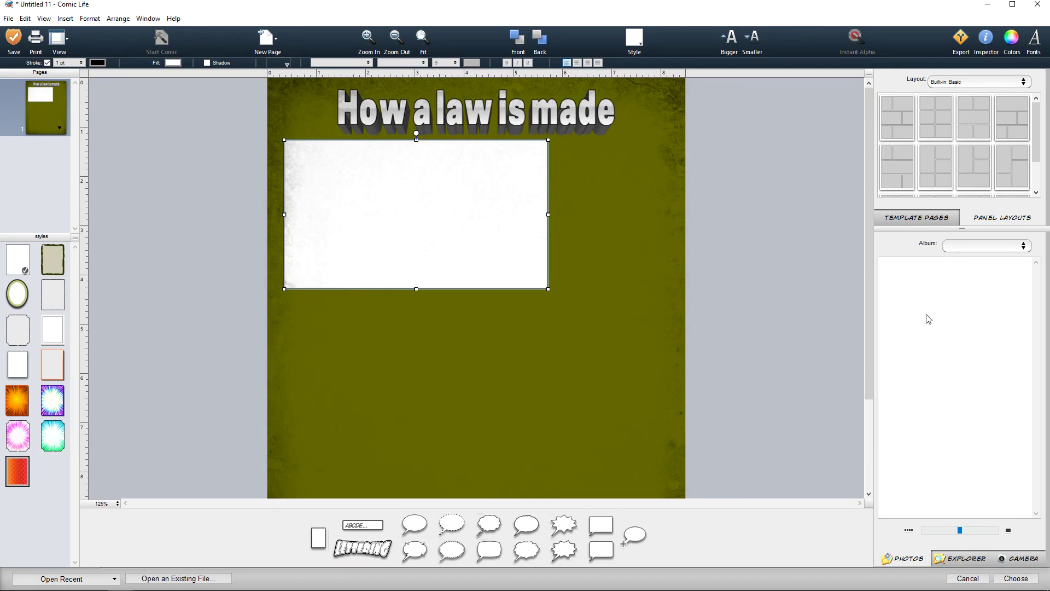
Step: Drag TOWNSPEOPLE.GIF from the Professional Writing folder into the panel, then scale and align it
left_click(954, 562)
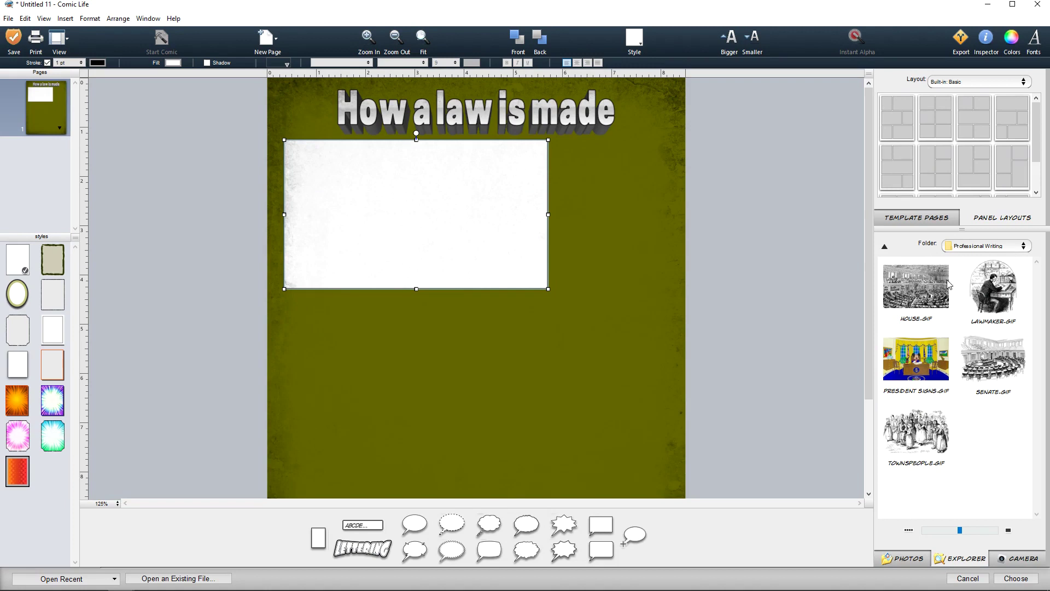
left_click(994, 251)
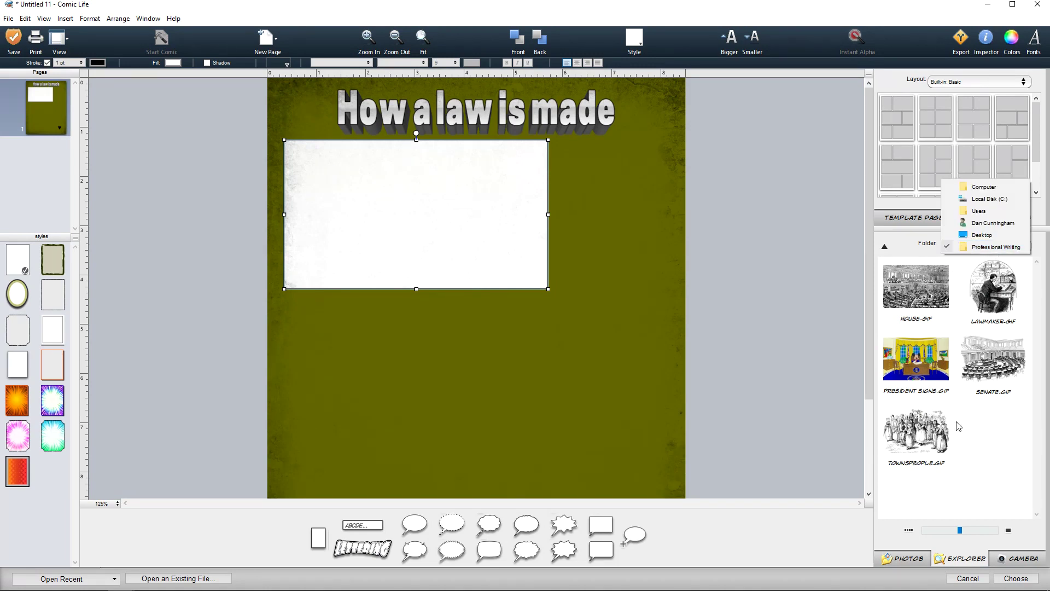
left_click(998, 303)
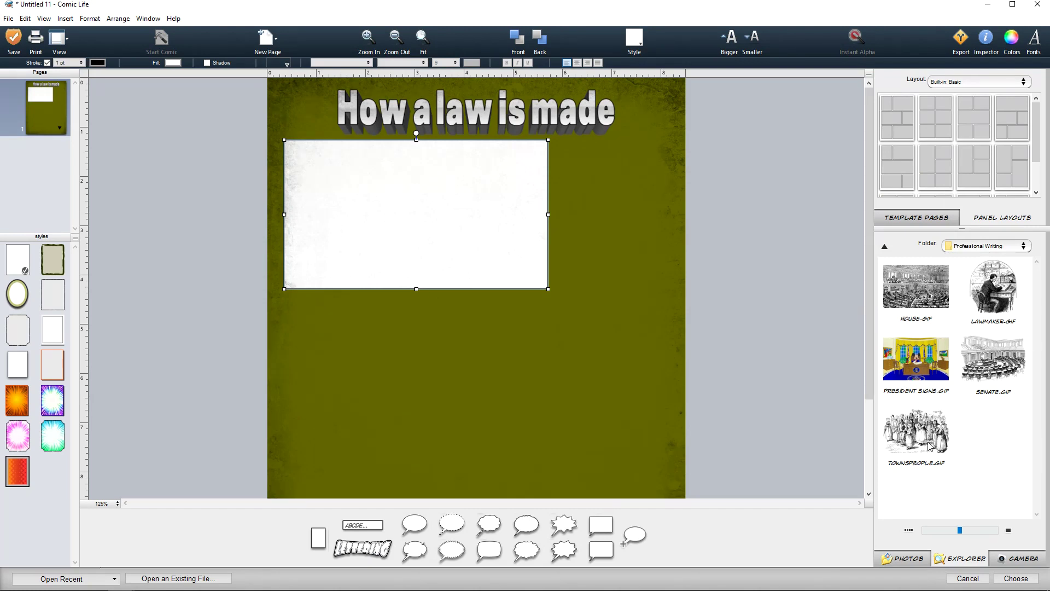
left_click_drag(931, 446, 602, 265)
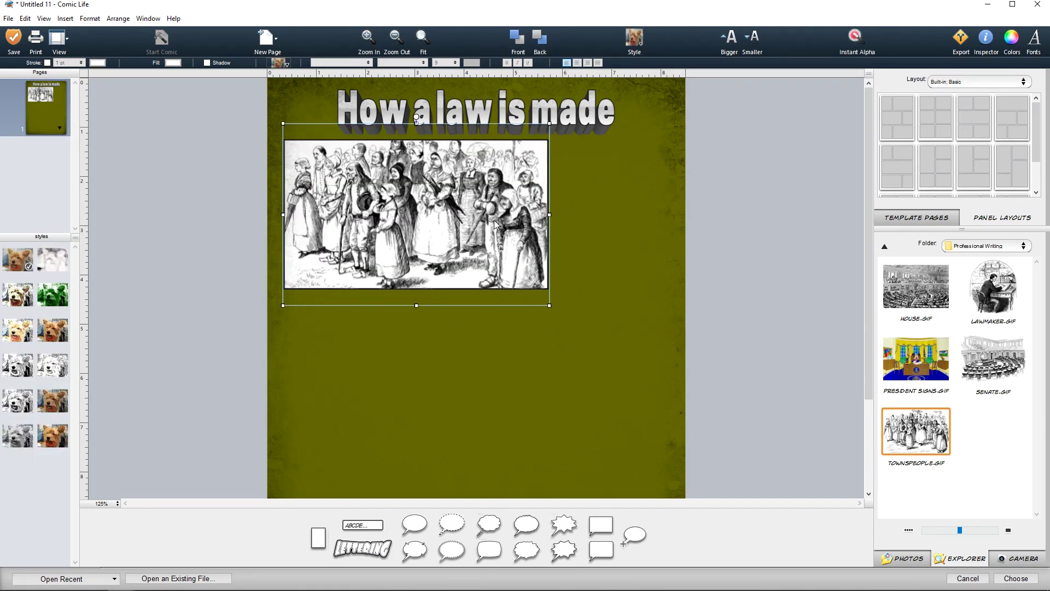
left_click_drag(435, 202, 439, 219)
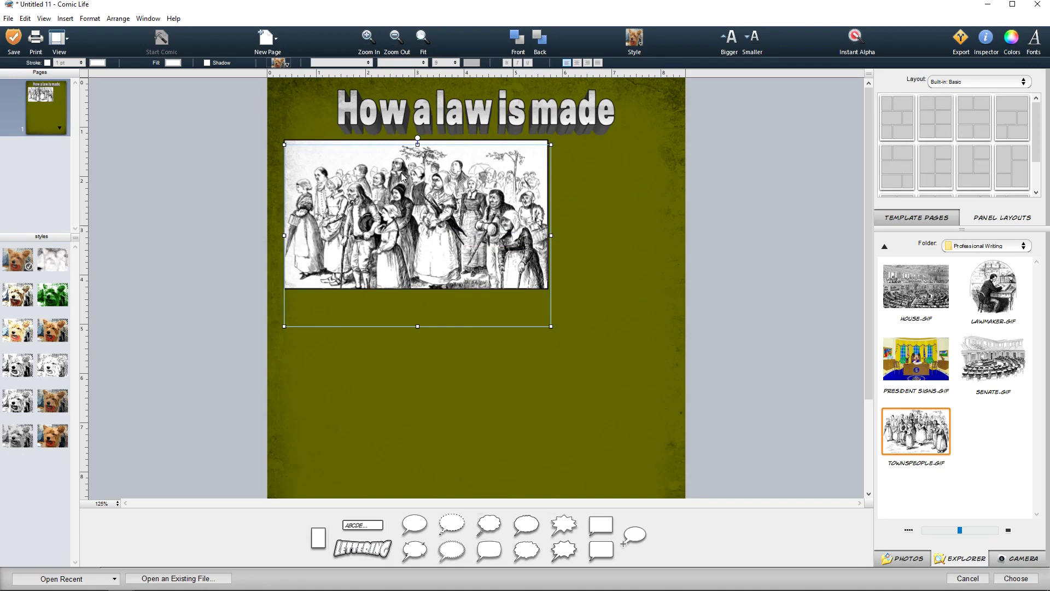
left_click_drag(418, 144, 418, 165)
left_click_drag(461, 221, 445, 233)
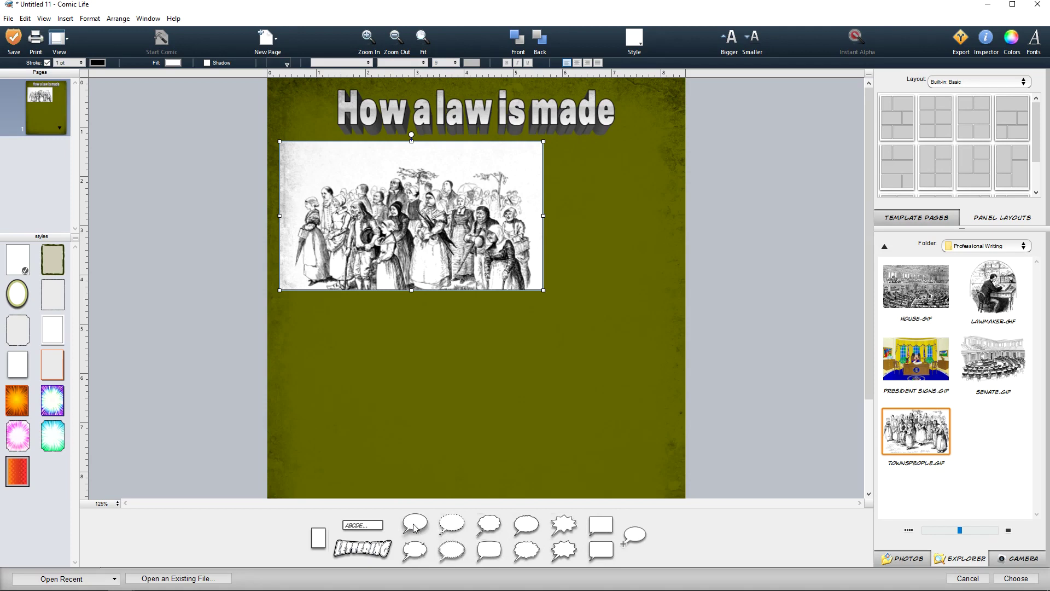
Step: Drop a speech balloon over the crowd and replace its placeholder with 'THESE CONDITIONS ARE UNJUST. WE DEMAND PROTECTION.'
left_click_drag(426, 523, 457, 265)
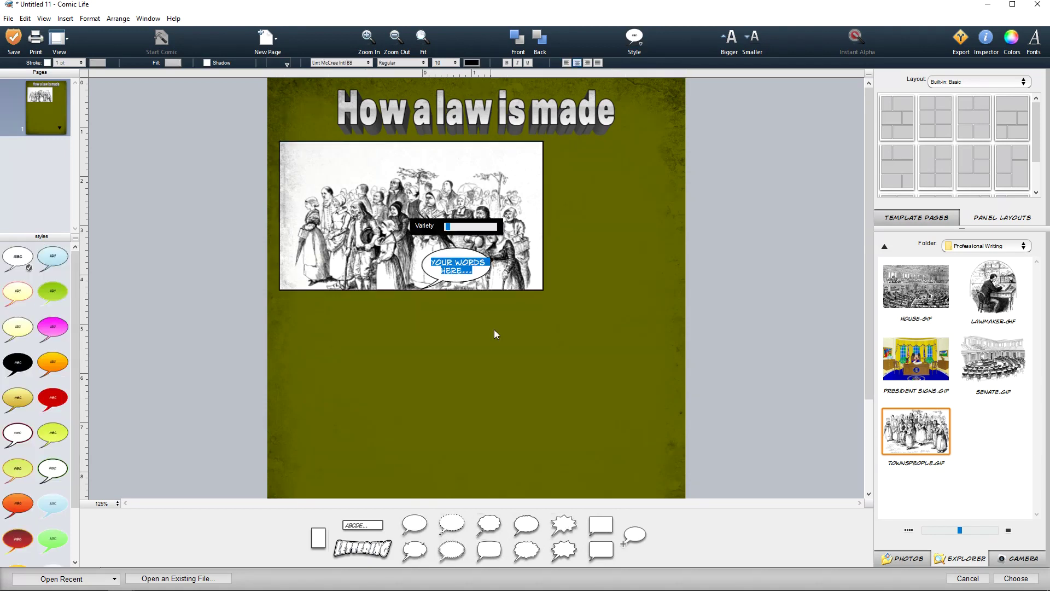
left_click(453, 250)
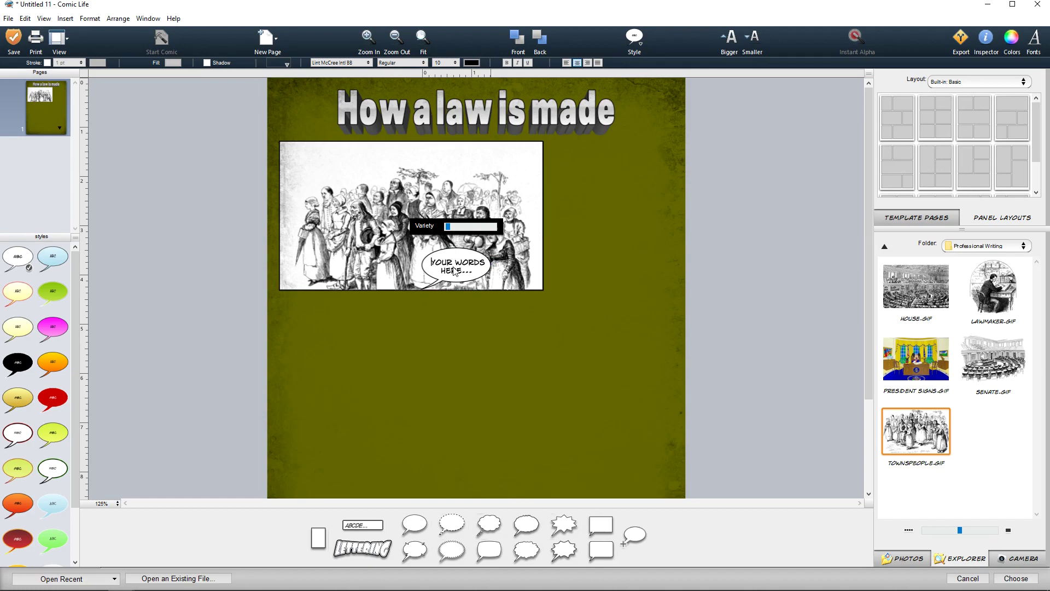
triple_click(453, 270)
key("BackSpace")
type("THESE COND")
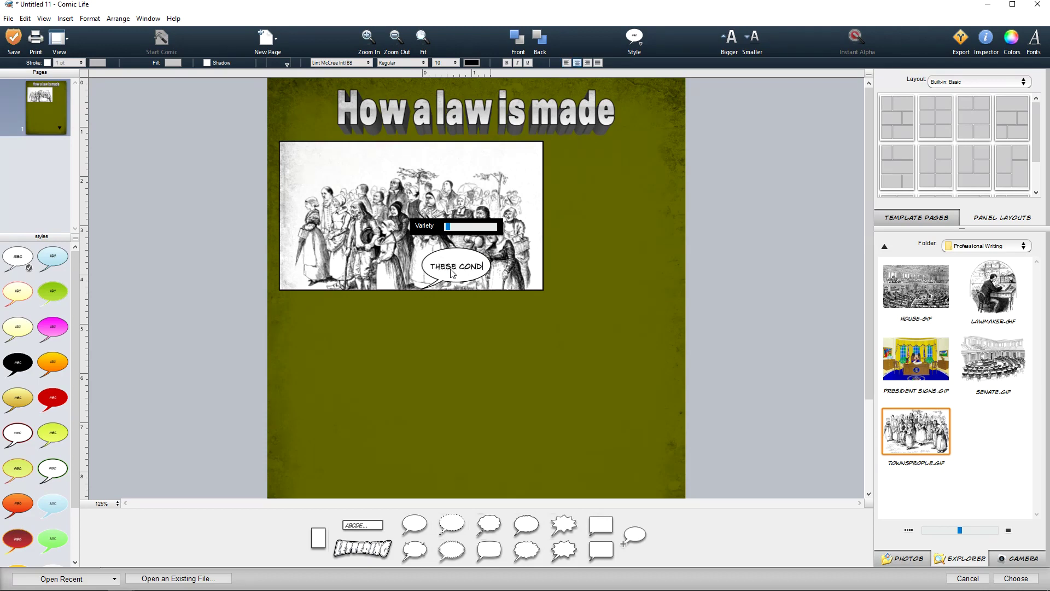
type("ITIONS ARE UNJ")
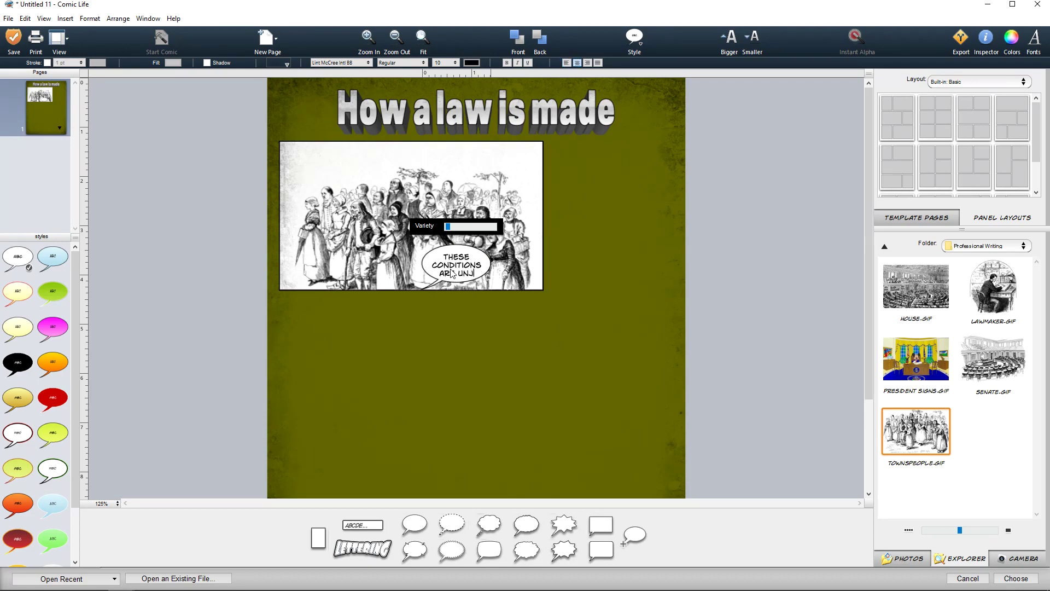
type("UST. WE D")
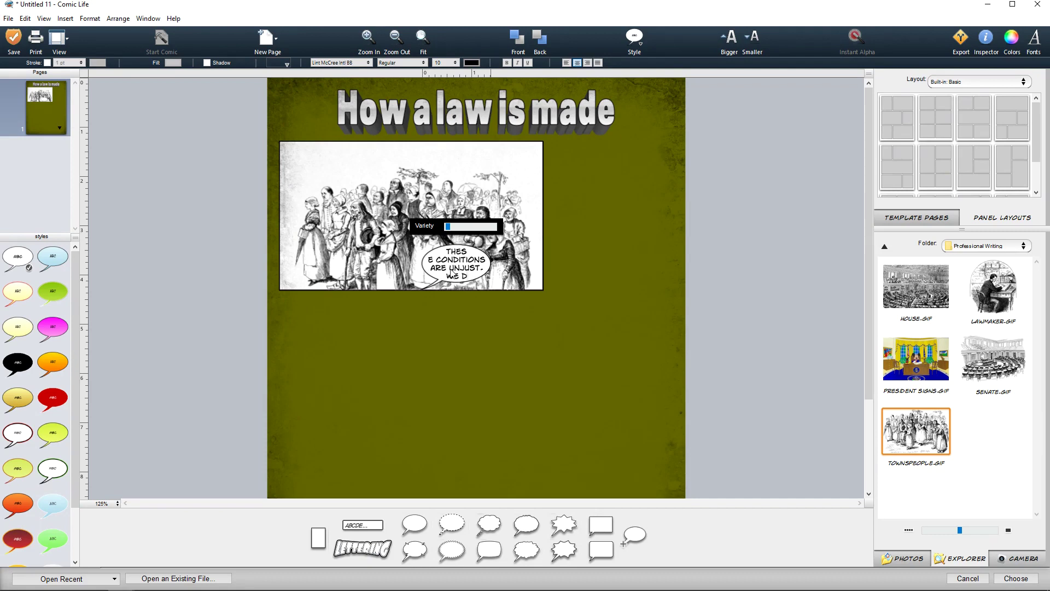
type("EMAND")
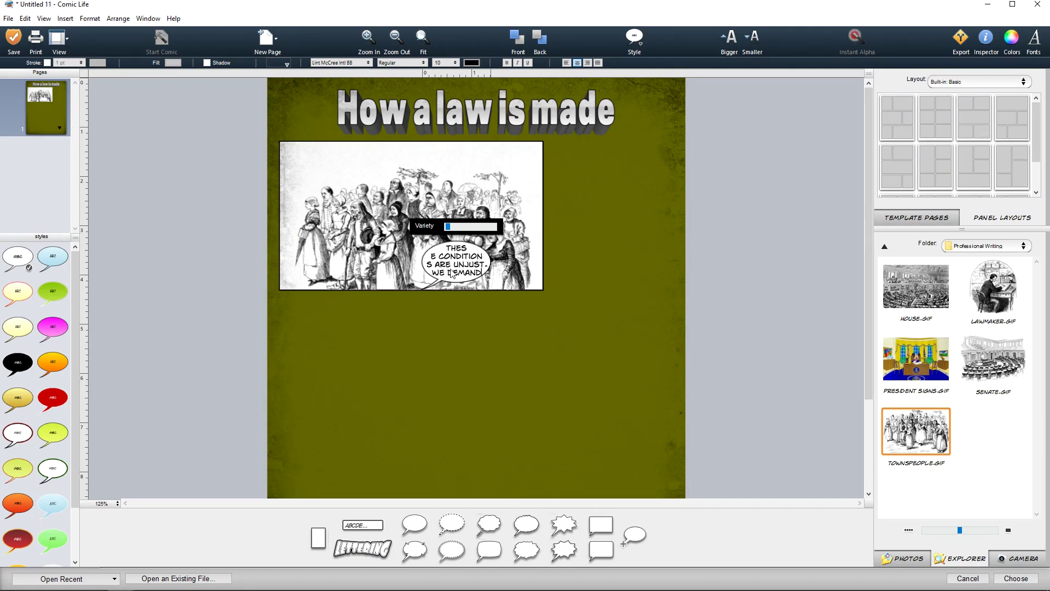
type(" PROTECTION.")
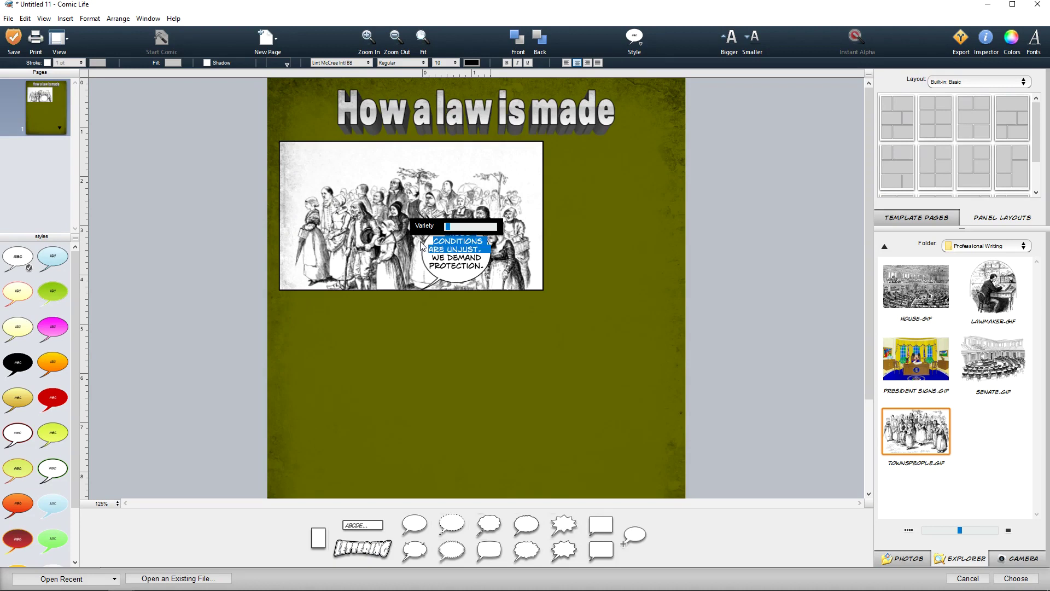
left_click(609, 306)
Step: Move the speech balloon to the panel's top-left corner and point its tail right toward the crowd
left_click(487, 260)
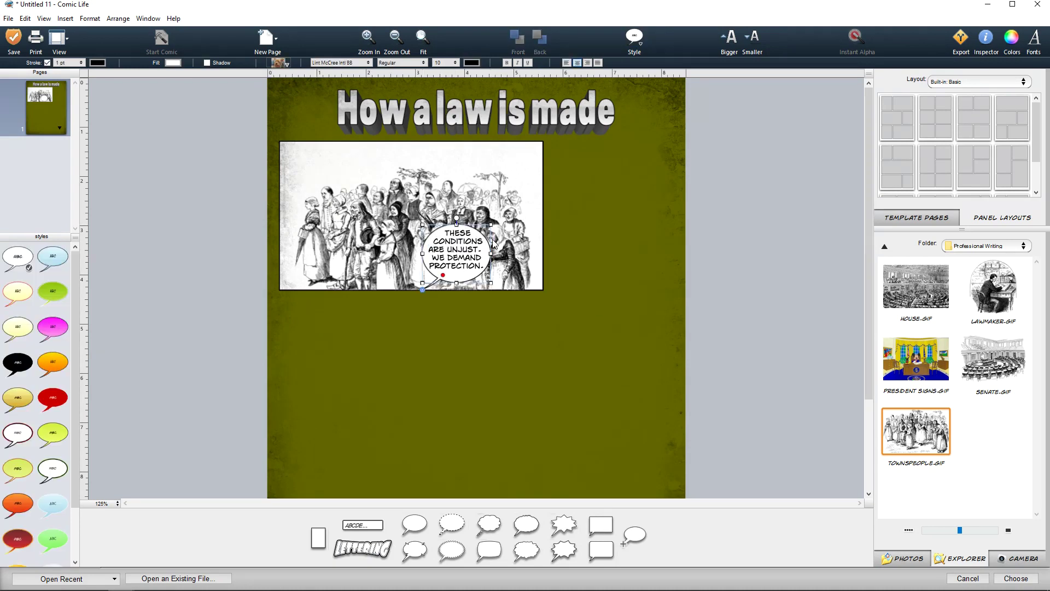
left_click_drag(481, 232, 341, 154)
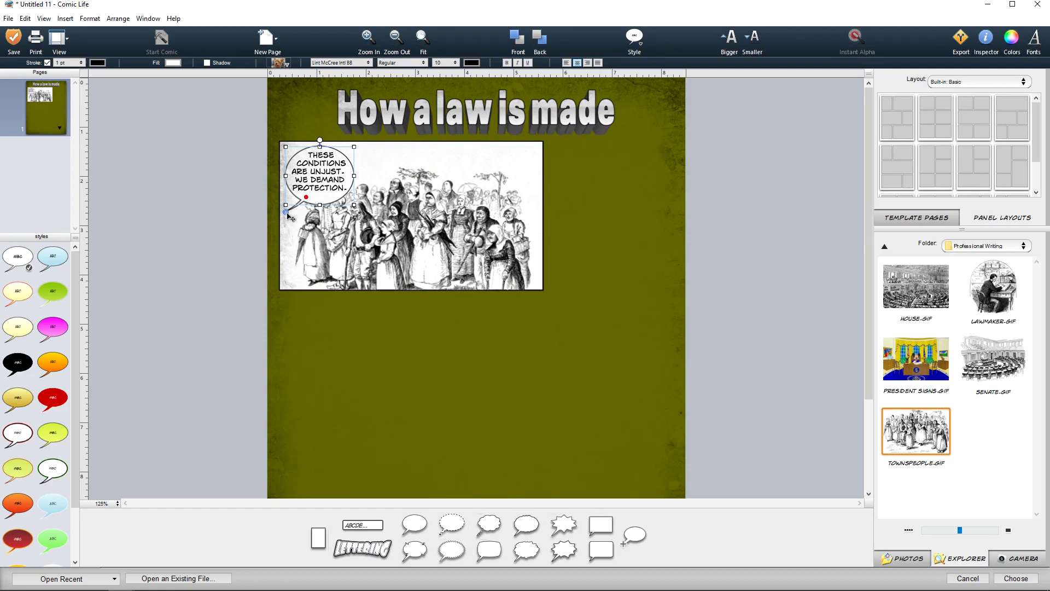
left_click_drag(287, 215, 401, 197)
left_click(442, 189)
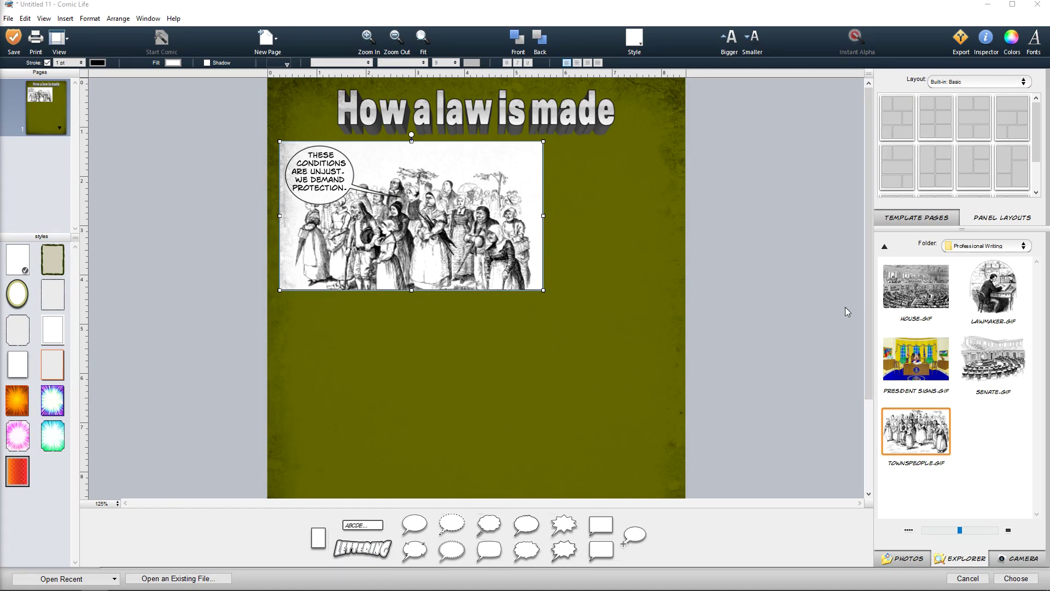
Step: Narrow the crowd panel to 4.833 in wide and enlarge its speech balloon so the text fits
left_click(633, 244)
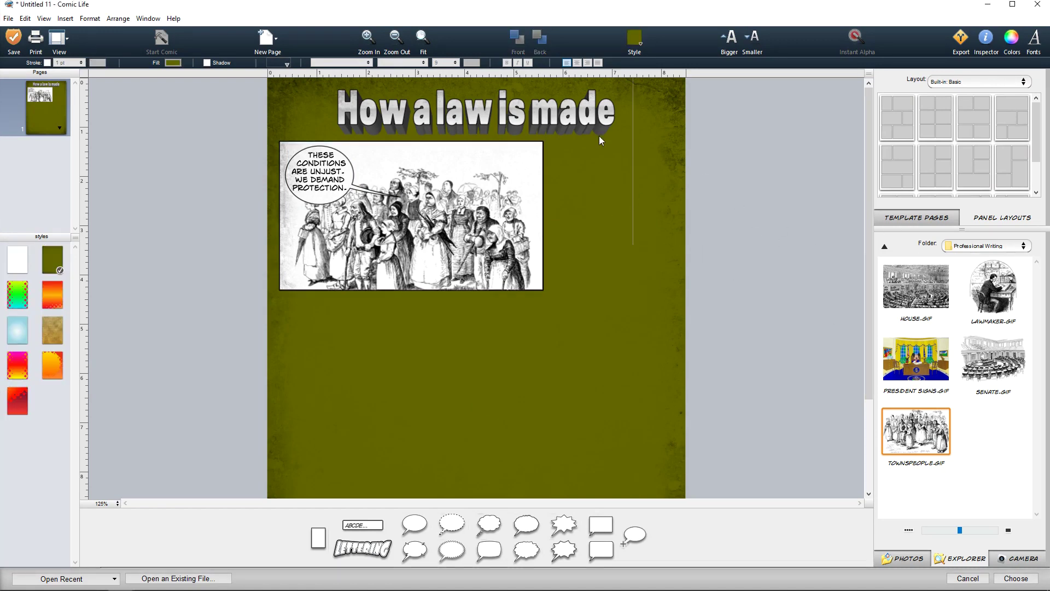
left_click(524, 240)
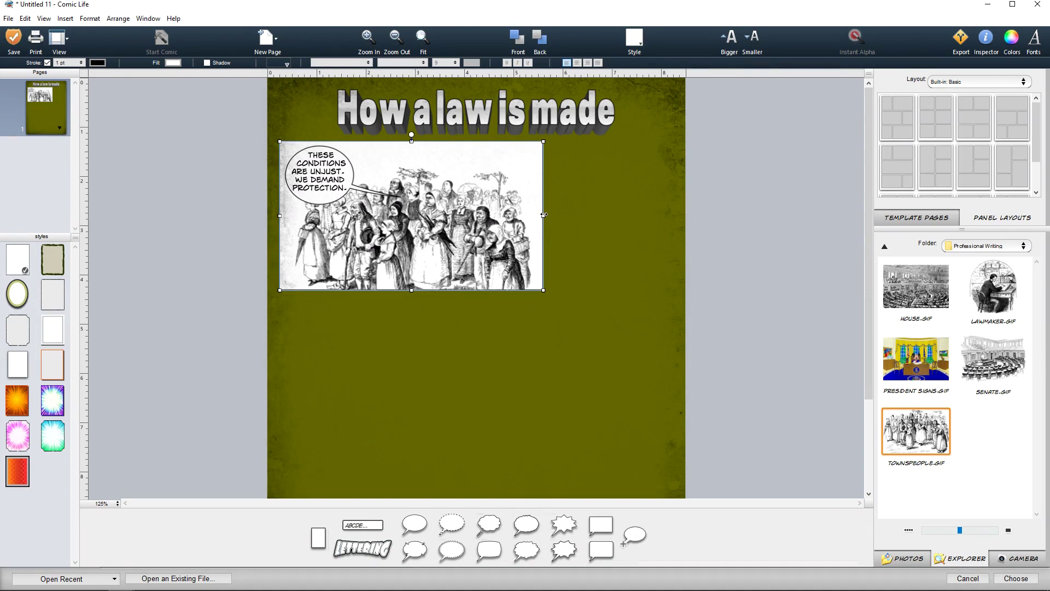
mouse_move(543, 215)
left_mouse_down()
mouse_move(517, 216)
mouse_move(529, 216)
left_mouse_up()
left_click(327, 200)
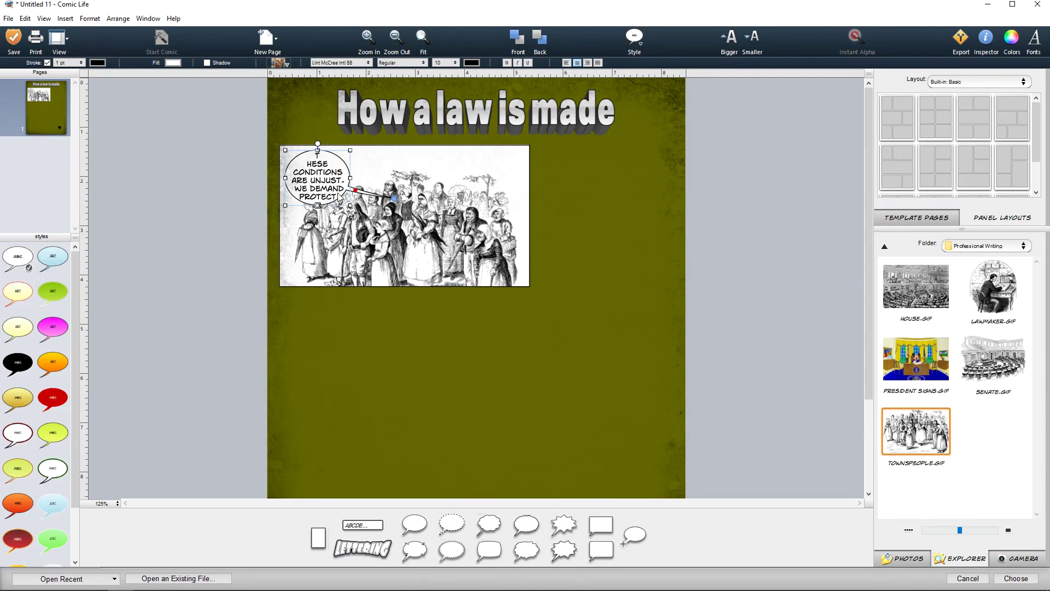
left_click_drag(350, 205, 355, 208)
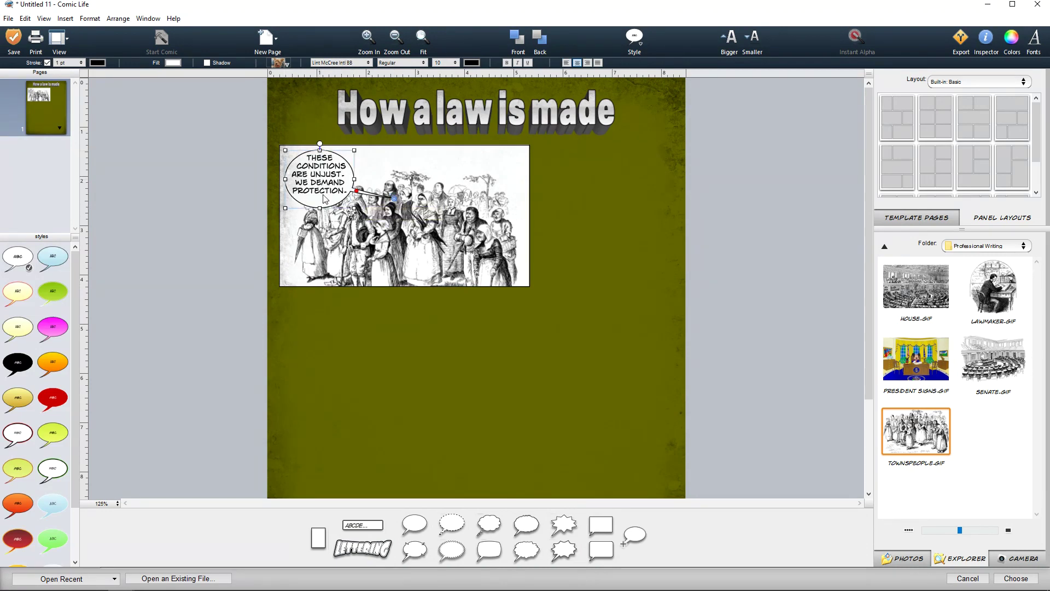
left_click(557, 229)
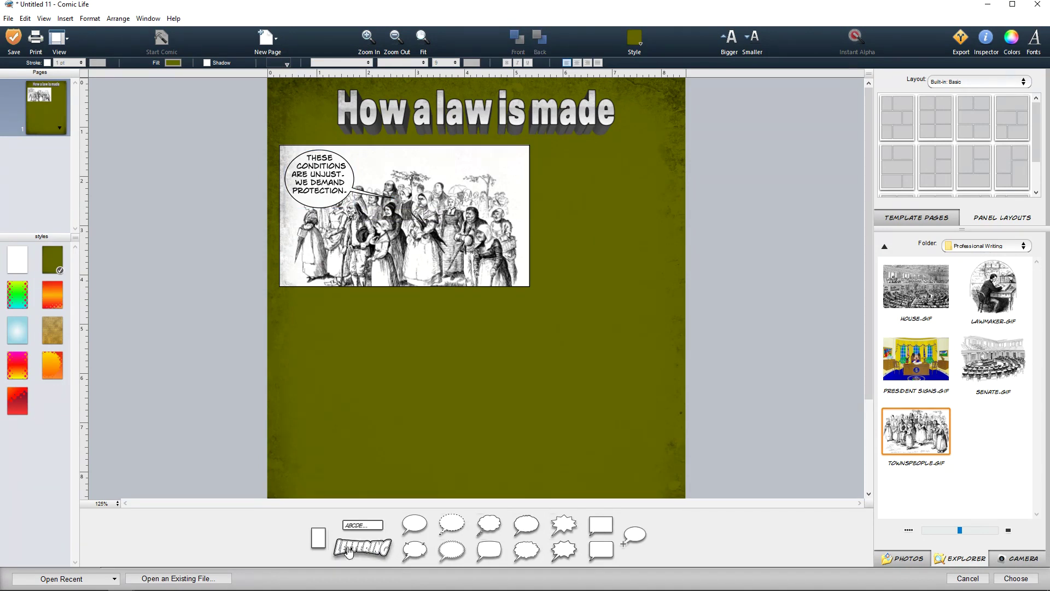
Step: Add a second panel beside the crowd panel, align its top and bottom, and fill it with LAWMAKER.GIF
left_click_drag(319, 539, 595, 250)
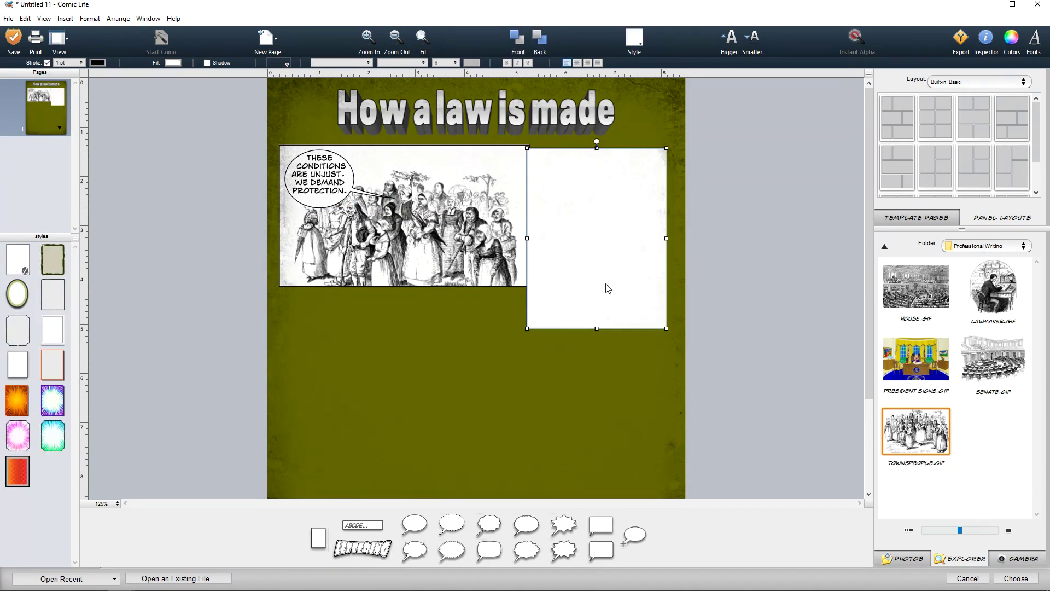
mouse_move(607, 286)
left_mouse_down()
mouse_move(626, 274)
mouse_move(613, 289)
left_mouse_up()
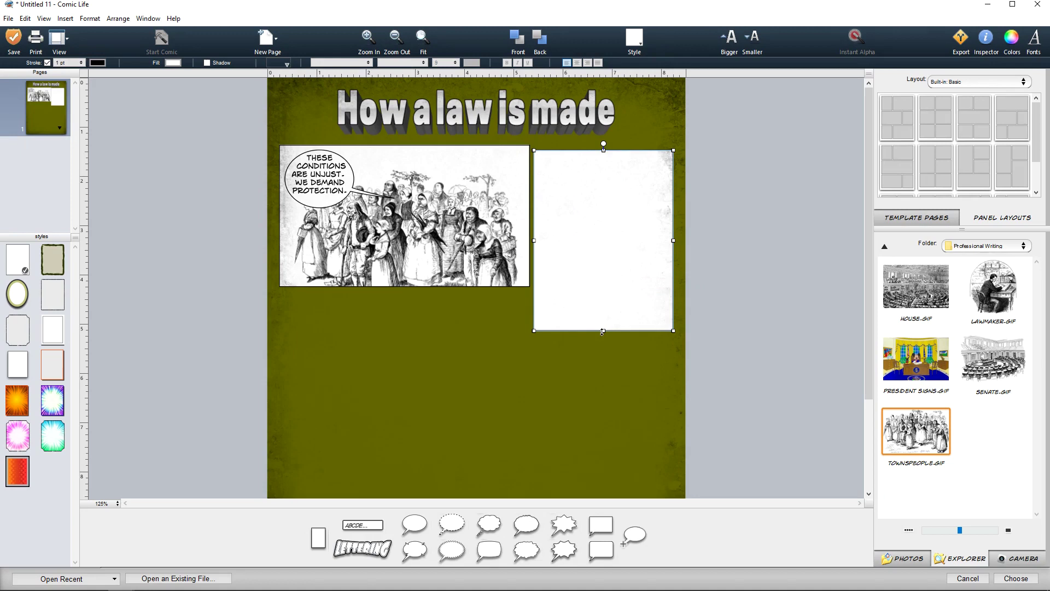
left_click_drag(603, 330, 606, 304)
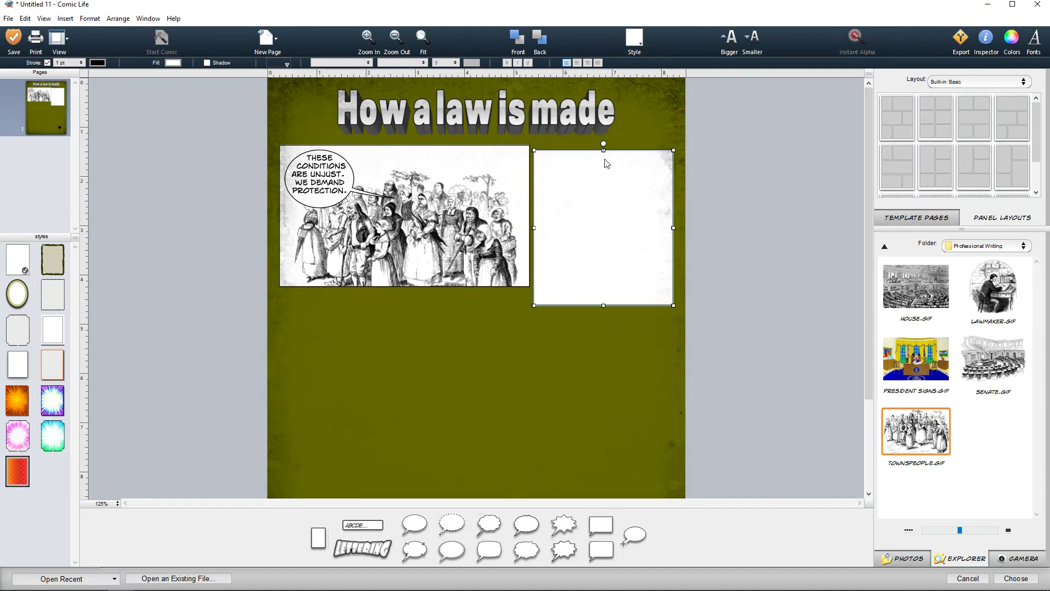
left_click_drag(603, 151, 511, 149)
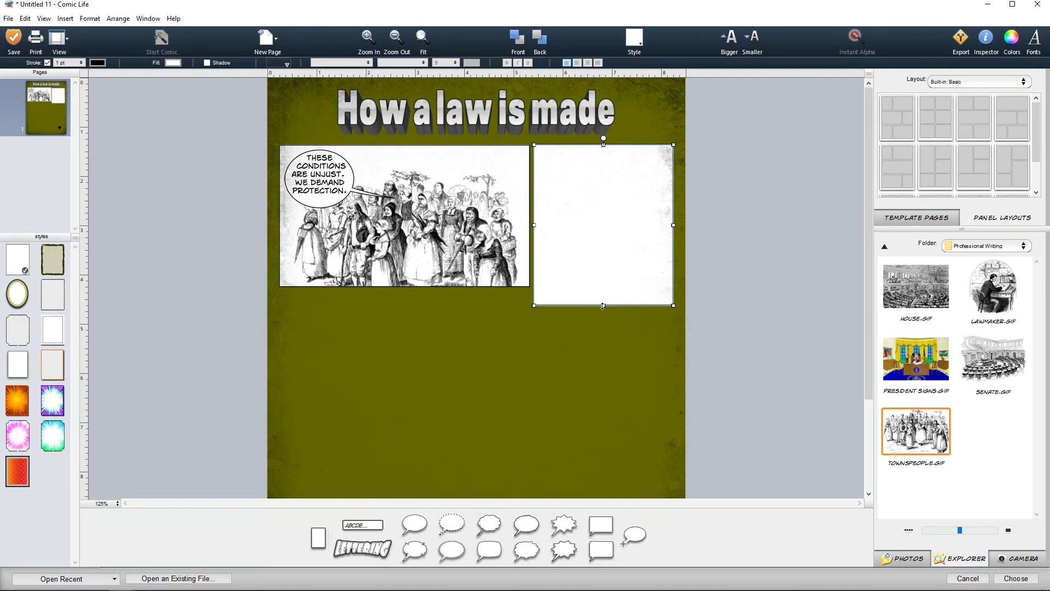
left_click_drag(603, 306, 602, 288)
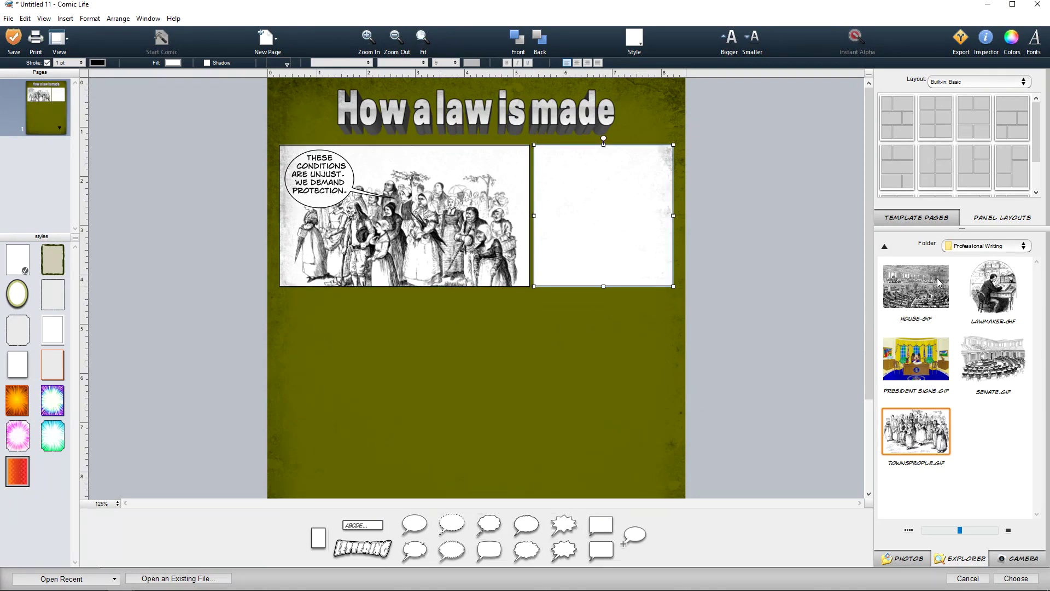
left_click_drag(989, 290, 622, 215)
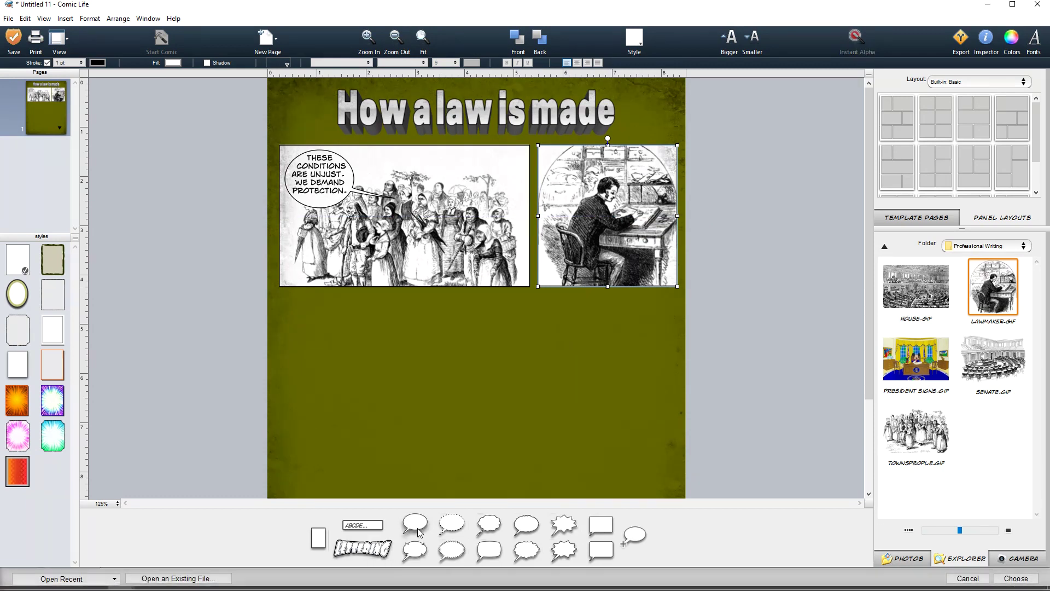
Step: Add a speech balloon to the lawmaker panel reading 'I think this law will help our citizen', correcting 'citiezen'
left_click_drag(414, 524, 641, 261)
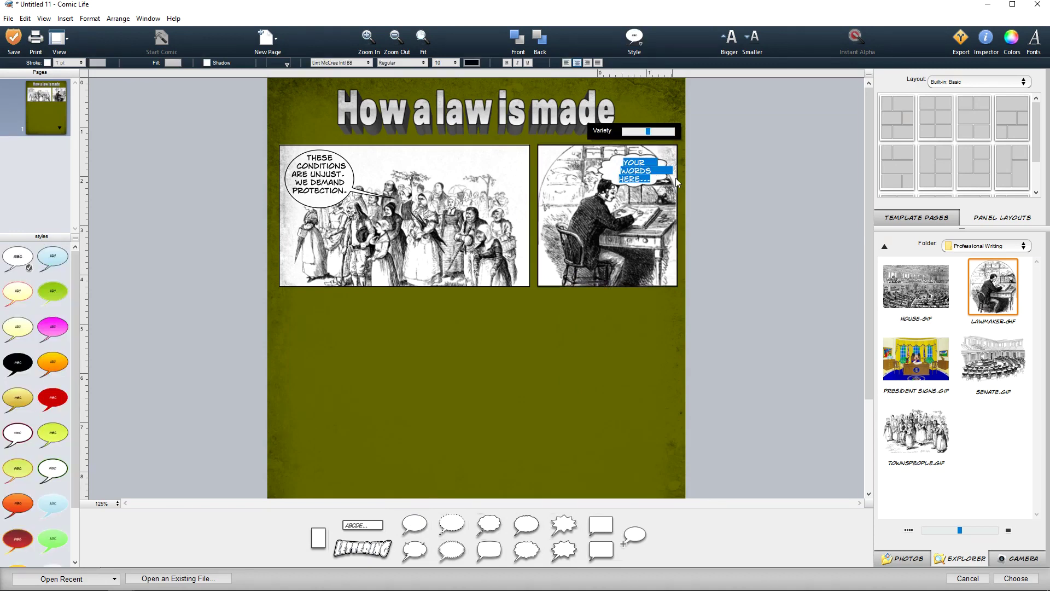
type("I think this uaw will help")
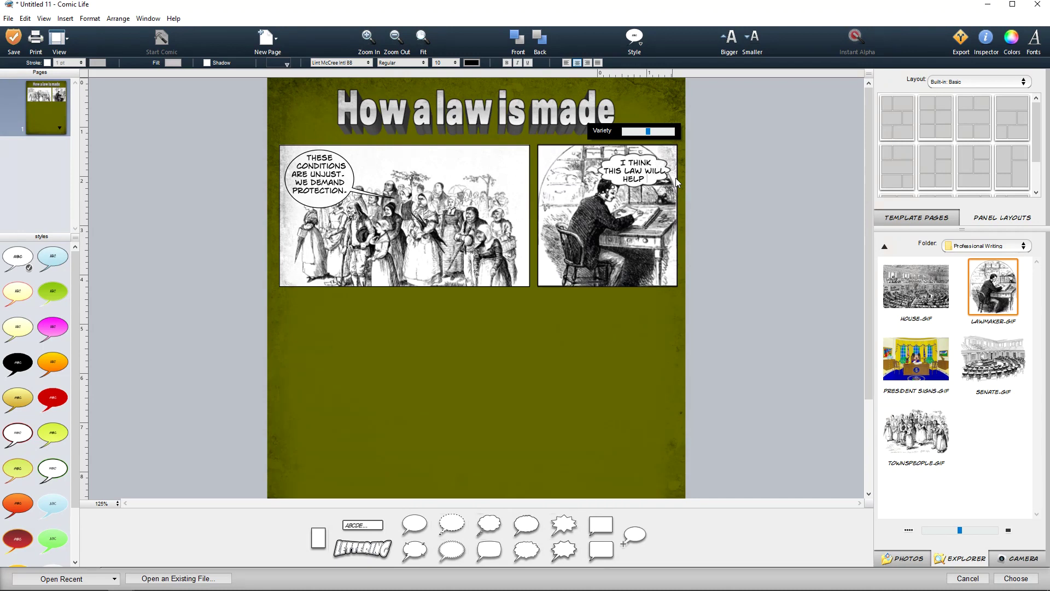
type(" our citiez")
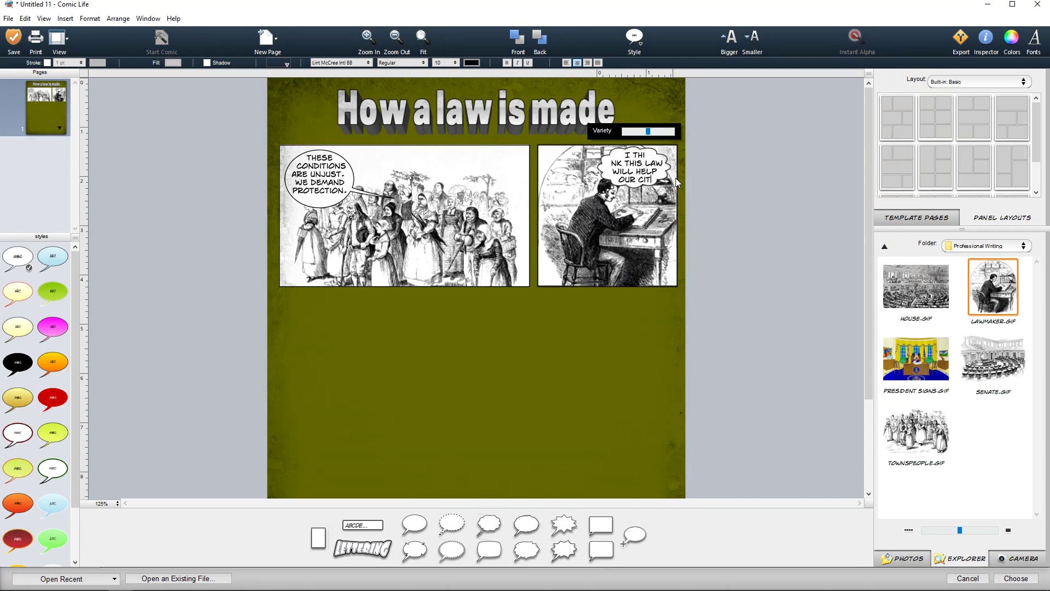
type("en")
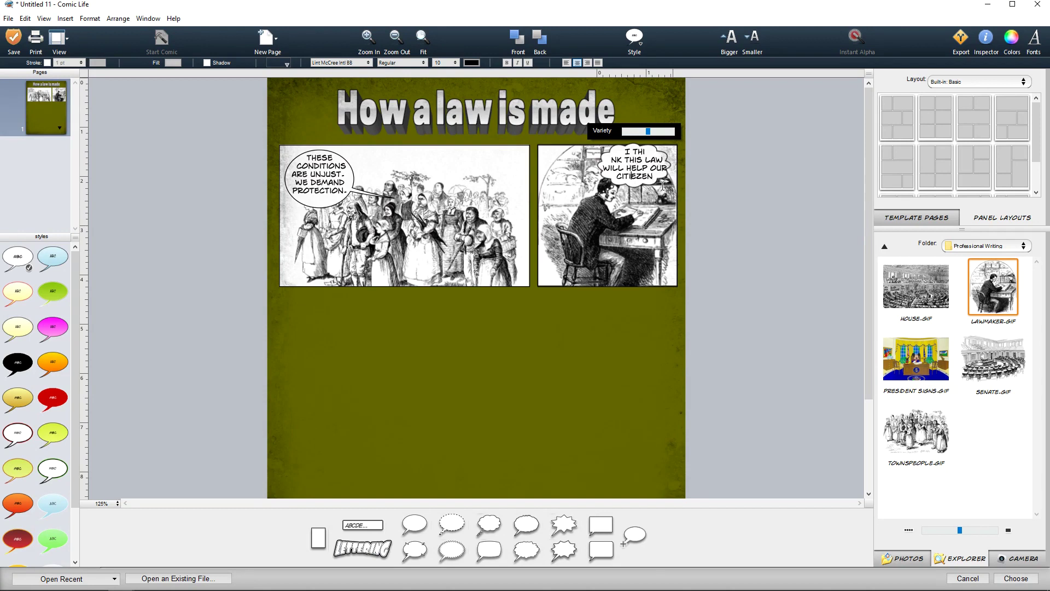
double_click(648, 177)
right_click(648, 176)
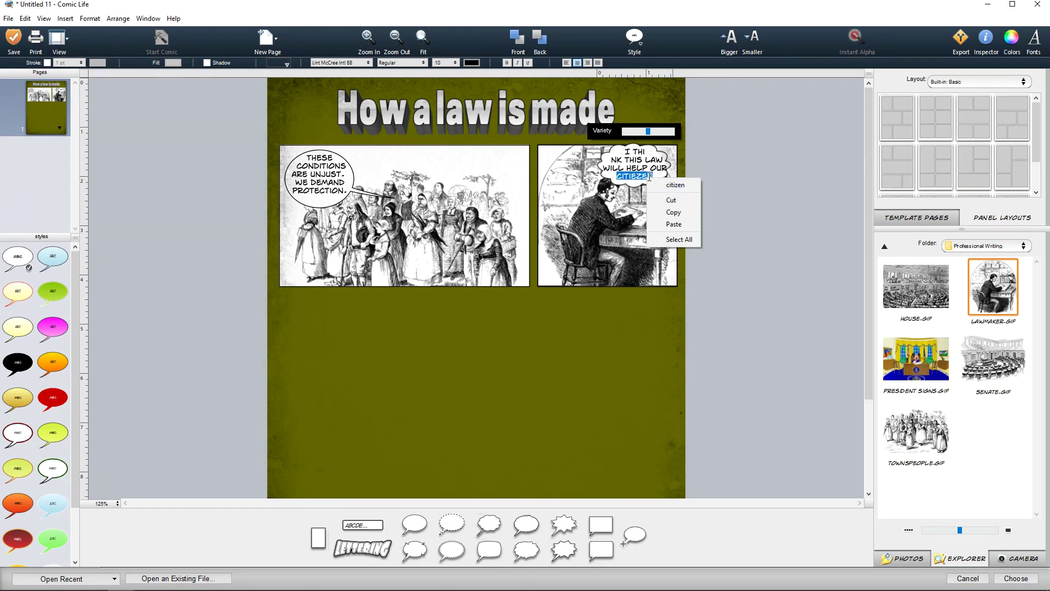
left_click(675, 184)
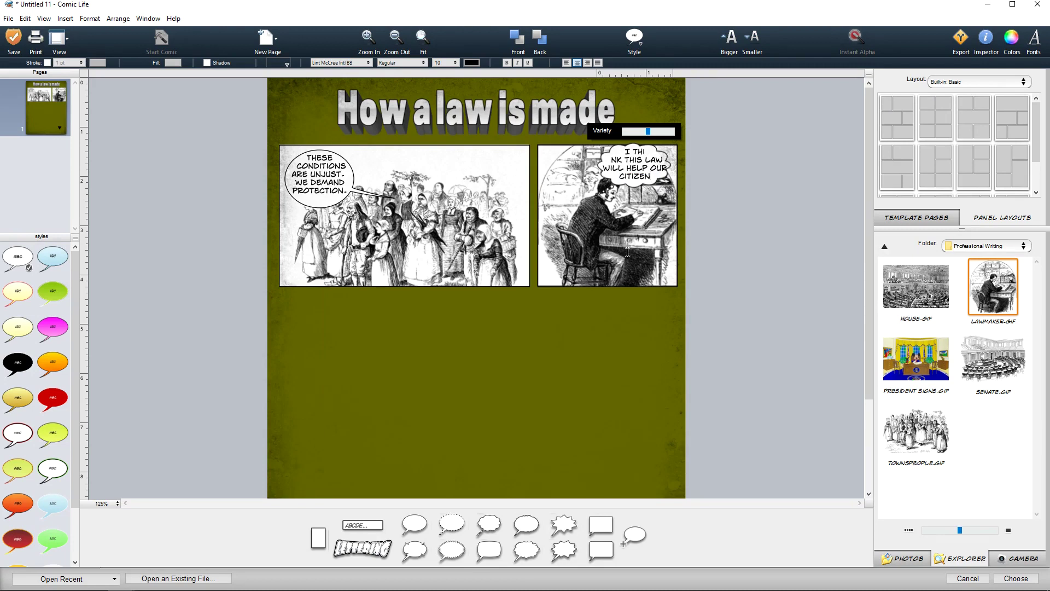
Step: Widen the lawmaker's speech balloon so its text reflows
left_click(628, 252)
left_click(623, 163)
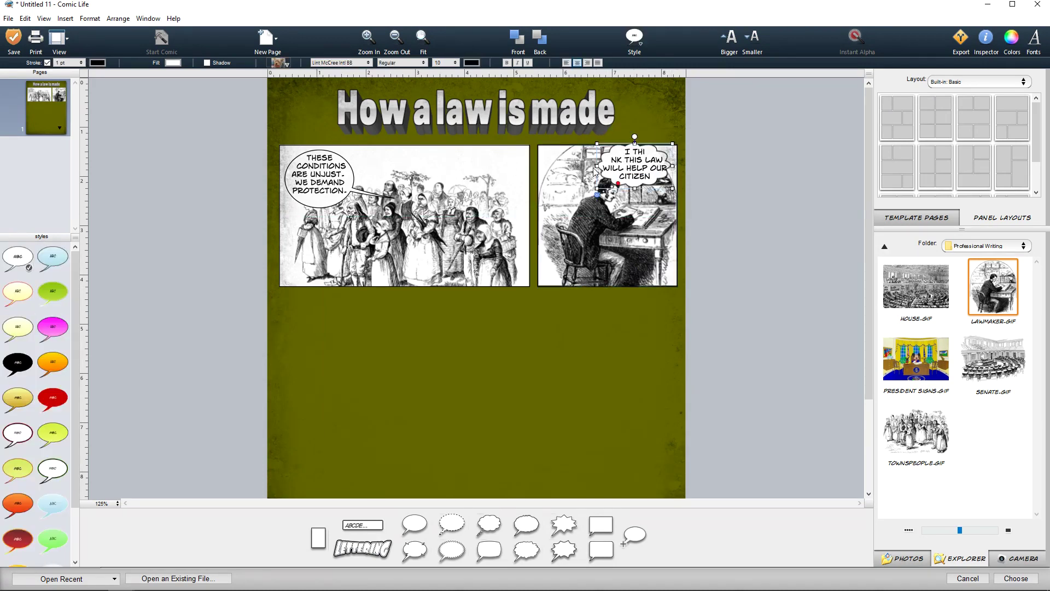
left_click_drag(596, 166, 589, 165)
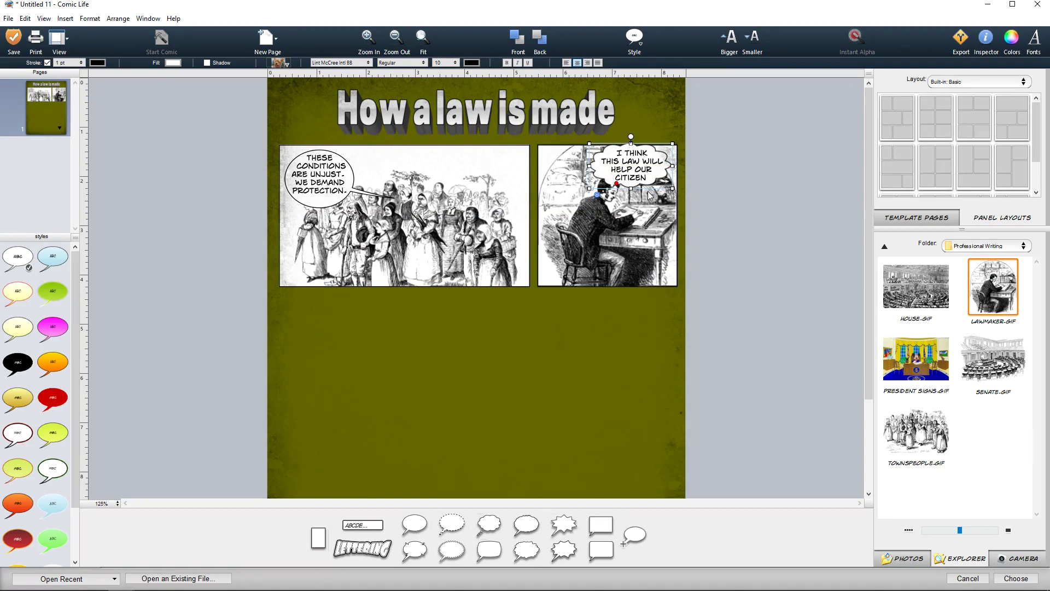
left_click(599, 198)
left_click(607, 197)
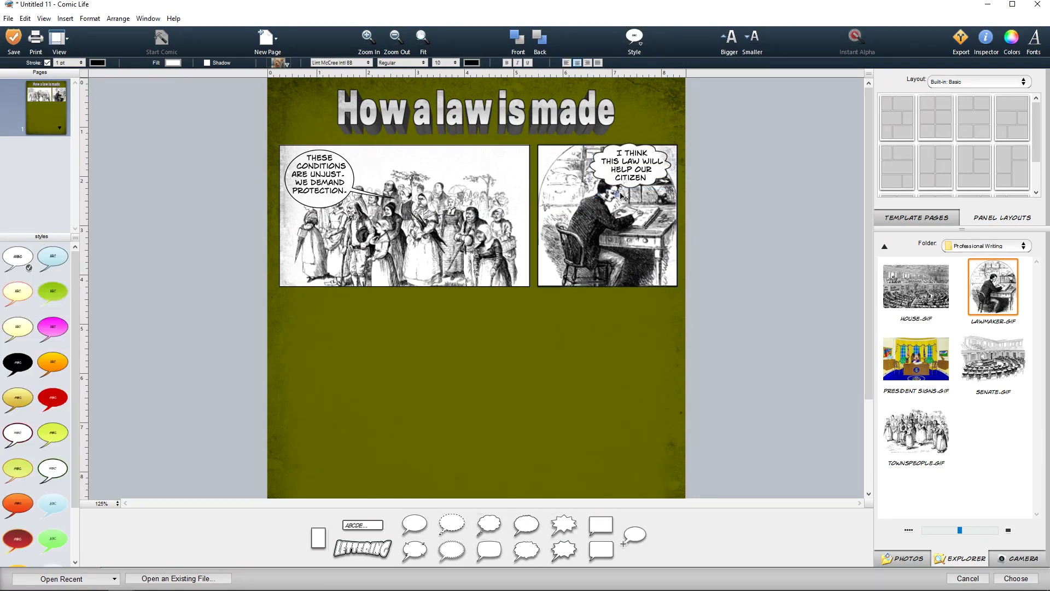
left_click(672, 257)
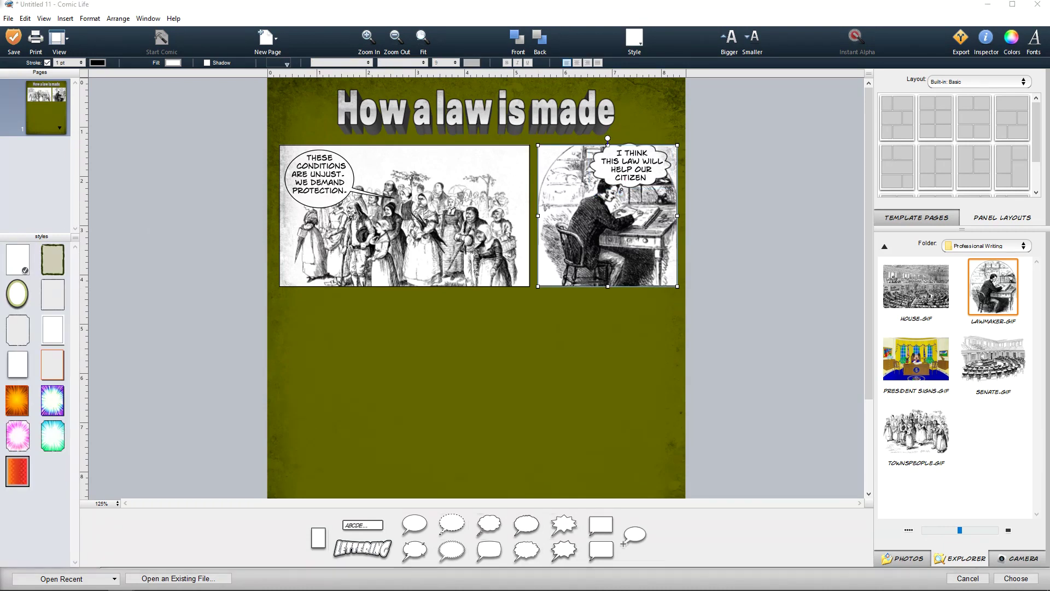
Step: Add a blank panel about 4 by 3.2 inches below the top row of pictures
left_click_drag(318, 538, 317, 317)
scroll(825, 339, "down", 3)
scroll(825, 340, "down", 3)
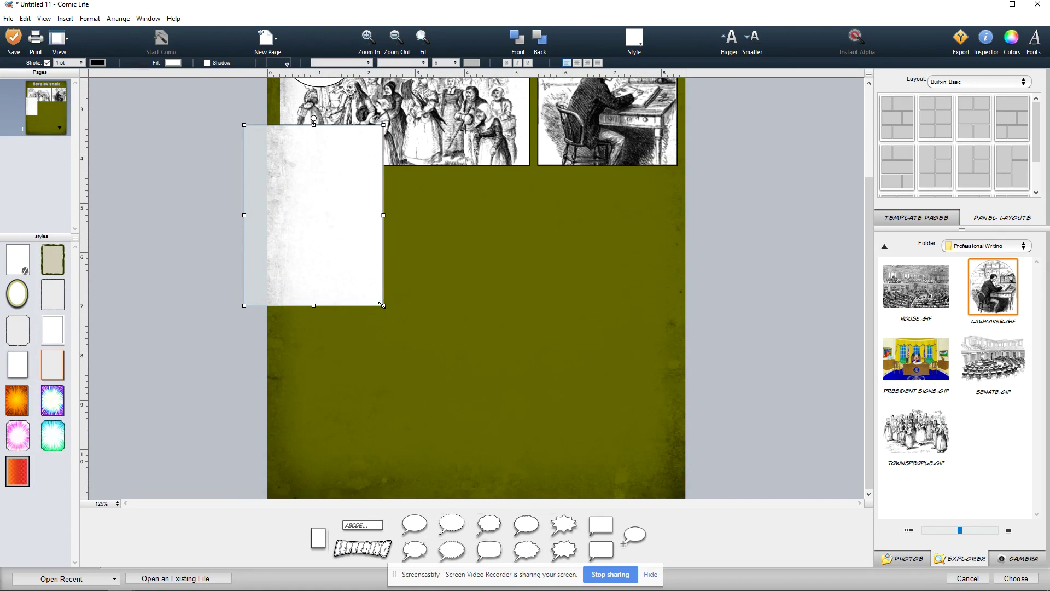
left_click_drag(383, 306, 456, 284)
left_click_drag(382, 218, 417, 270)
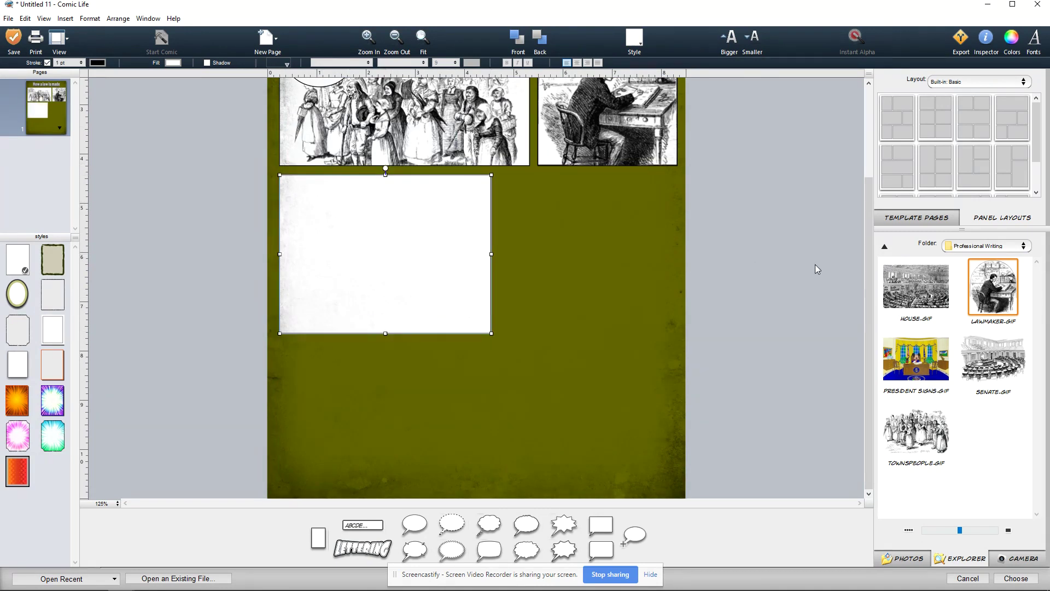
left_click_drag(491, 253, 479, 251)
Step: Copy and paste the blank panel, placing the duplicate beside the first
right_click(372, 251)
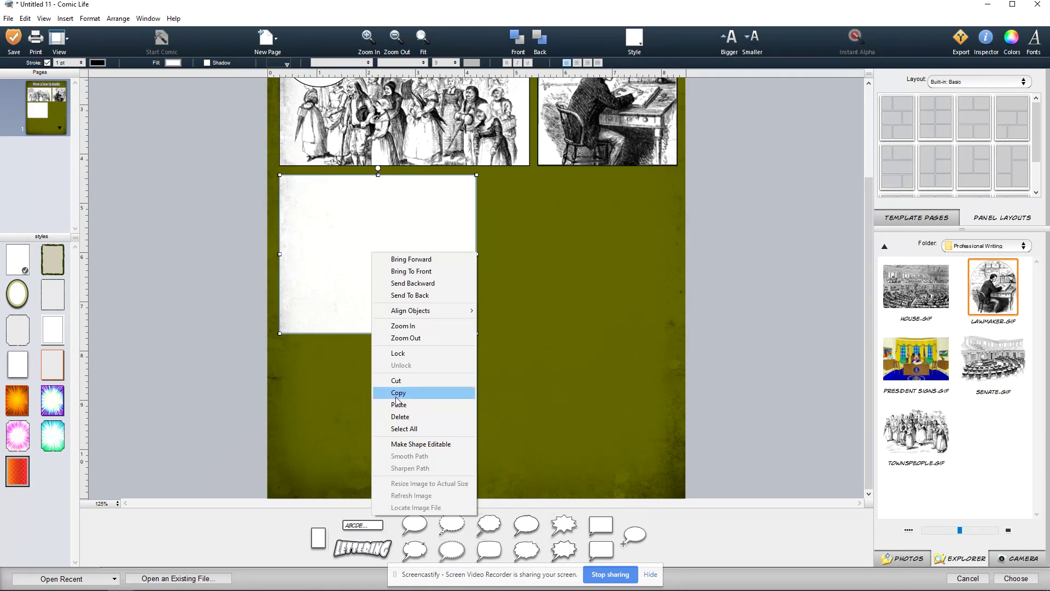
left_click(396, 398)
right_click(394, 238)
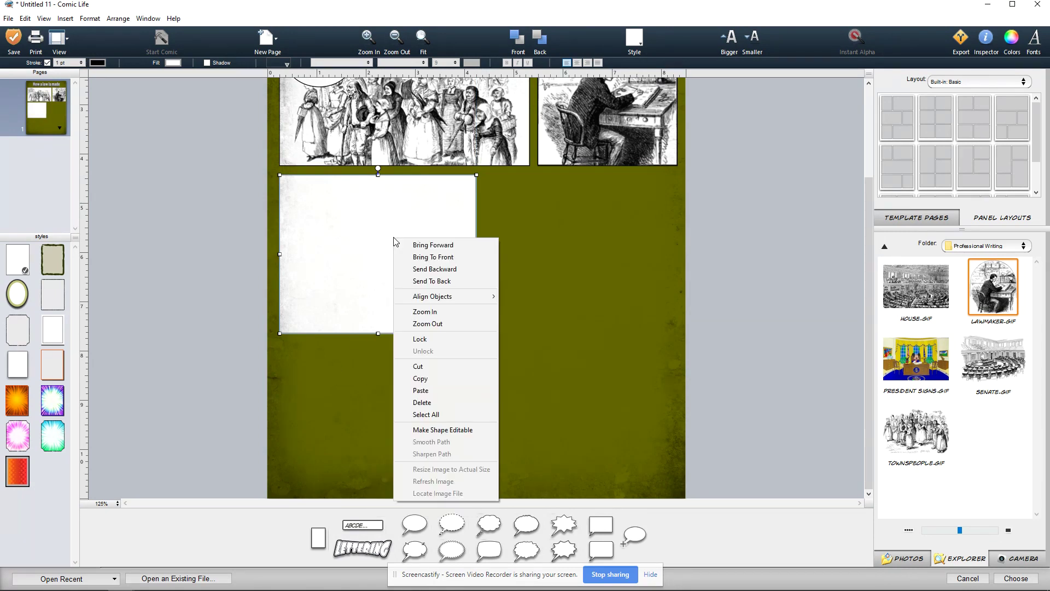
left_click(438, 387)
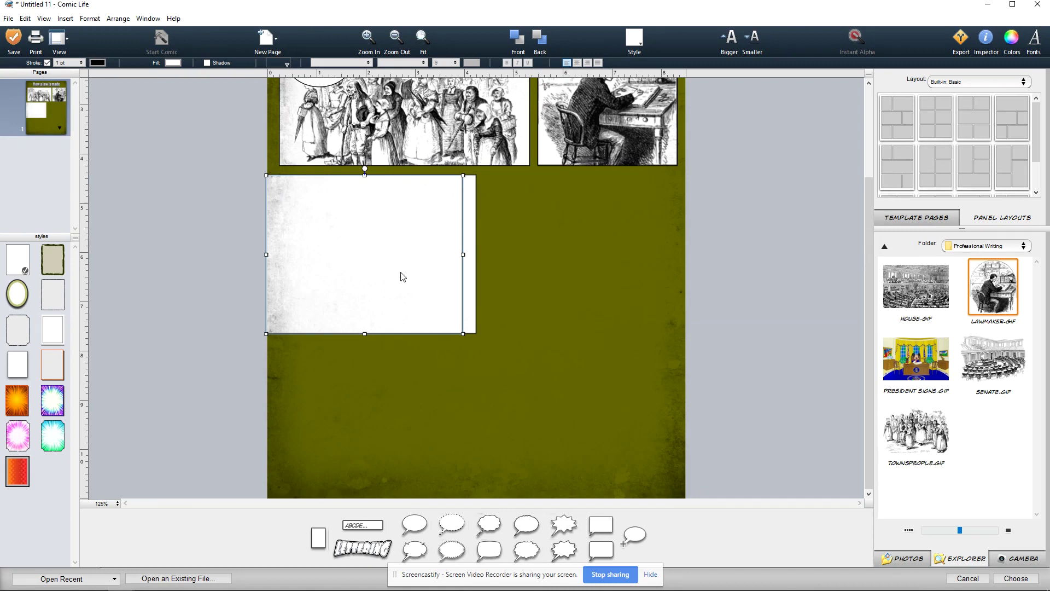
left_click_drag(401, 276, 611, 272)
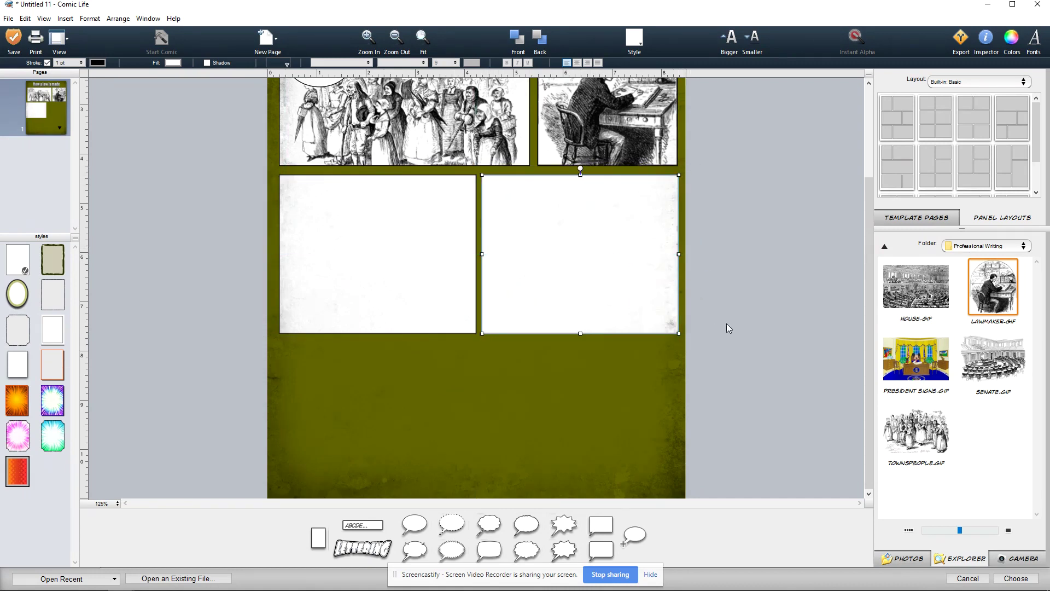
left_click(726, 324)
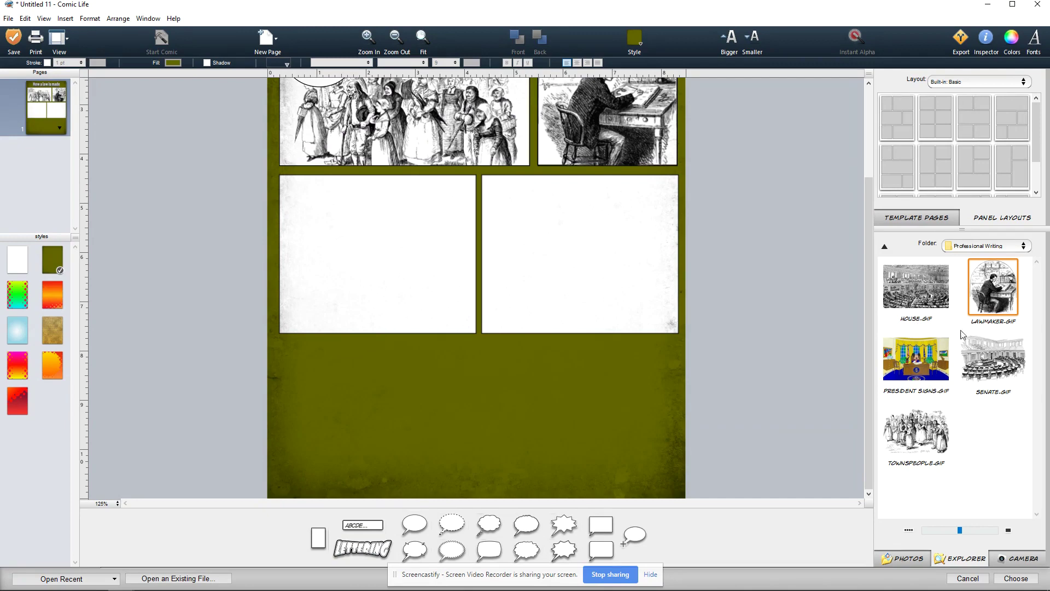
Step: Drop HOUSE.GIF into the lower-left panel and add a rectangular caption balloon
left_click_drag(916, 287, 404, 291)
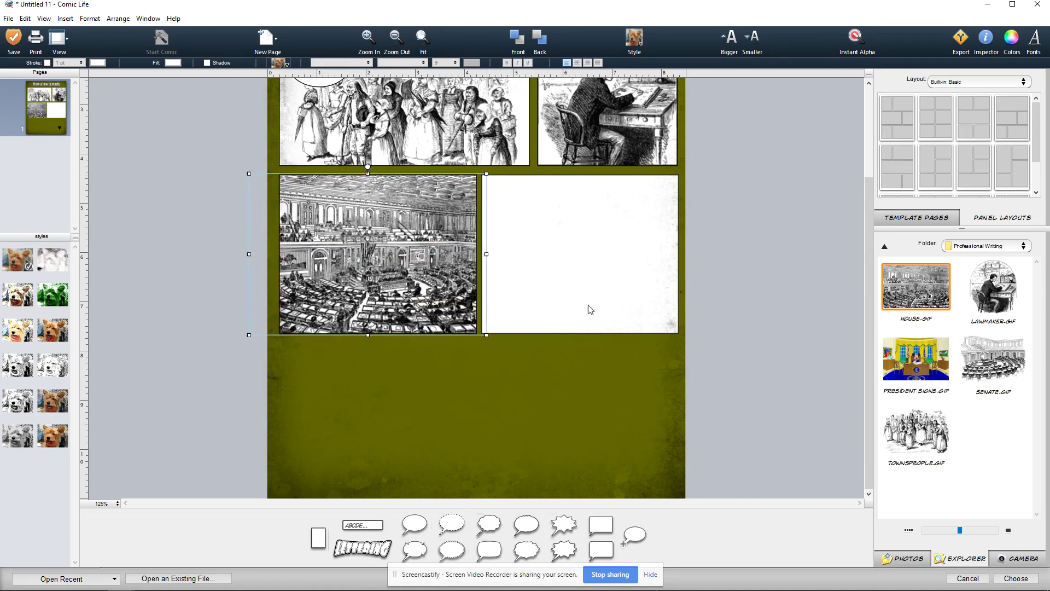
double_click(600, 535)
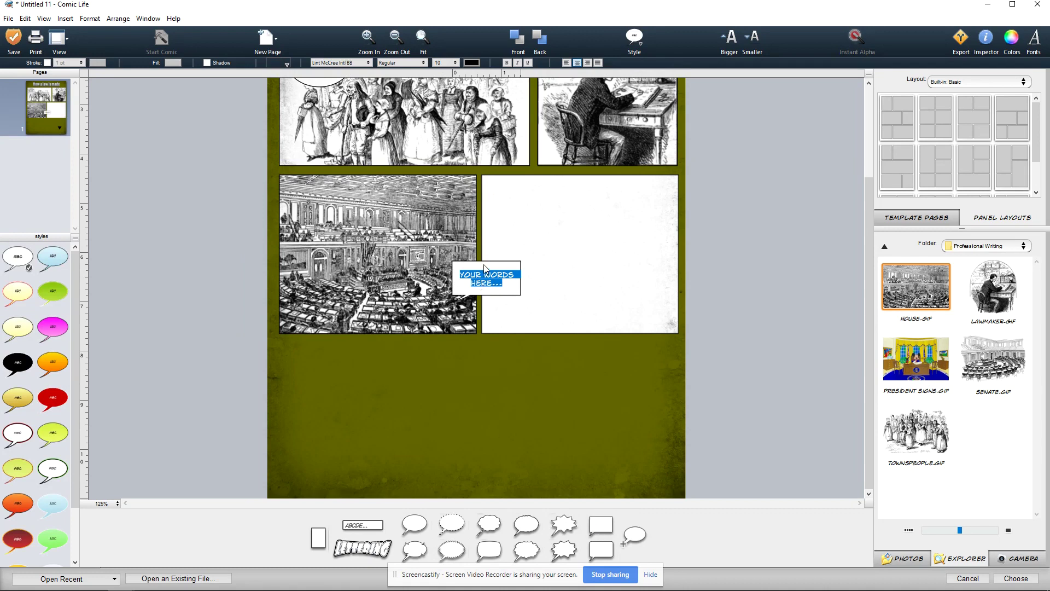
Step: Replace the placeholder caption with 'We believe this bill should be heard by the Senate!'
key("Left")
triple_click(479, 284)
key("BackSpace")
type("WE BELIVE")
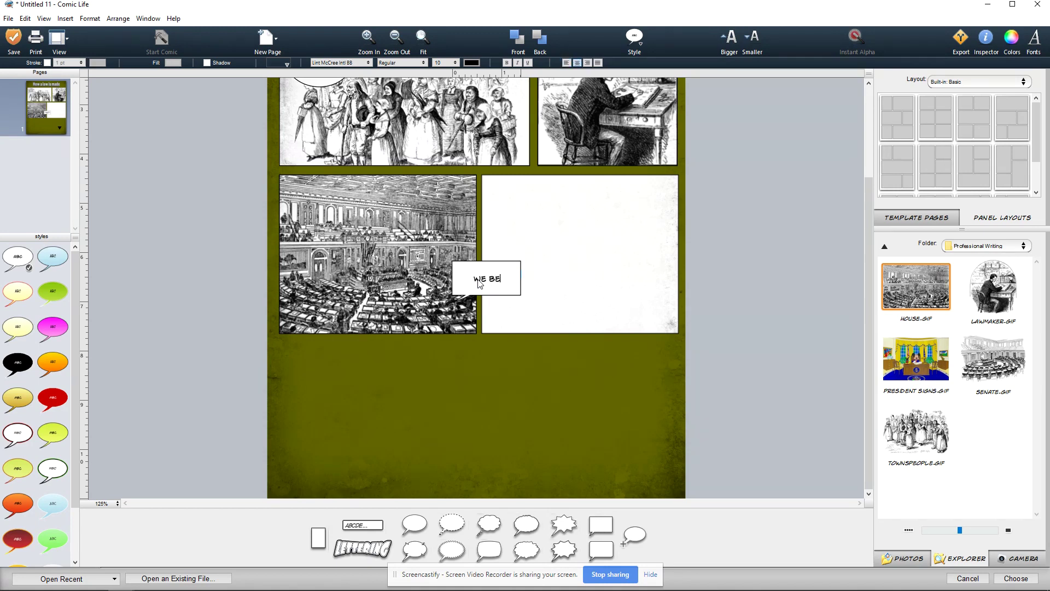
key("BackSpace")
key("BackSpace")
type("EVE THIS BILL SHOULD BE HEARD BY THE ")
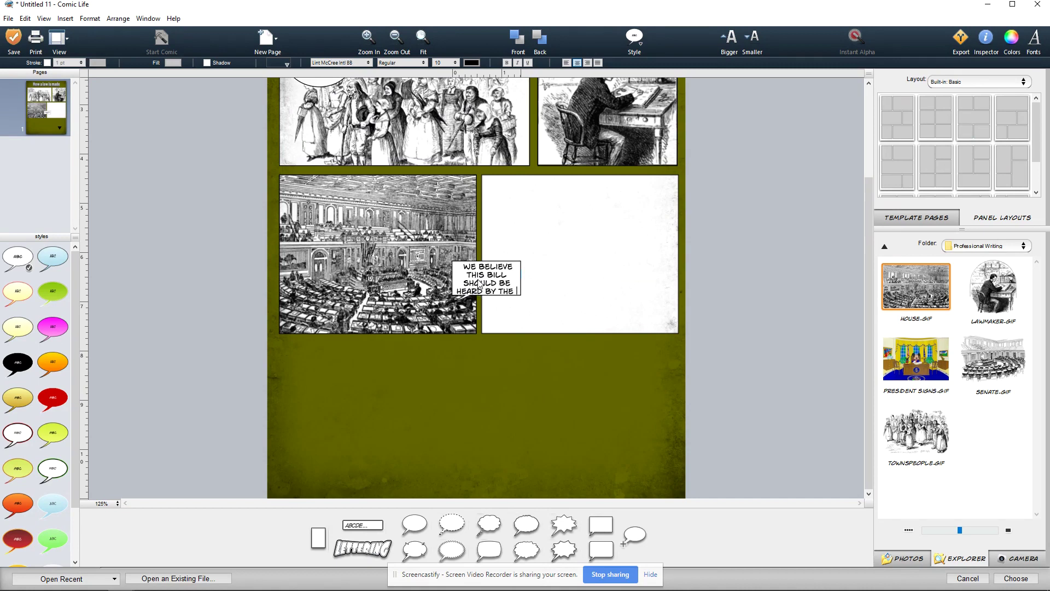
type("SEANATE")
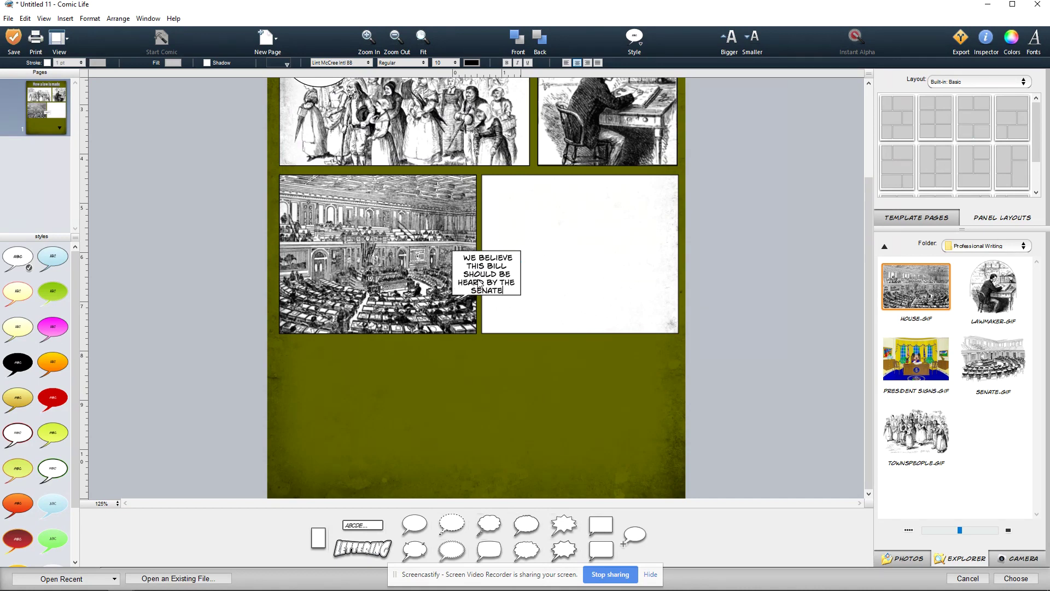
type("!")
Step: Shift the empty right panel left and move the caption up into the House scene, tail pointing down
left_click(495, 257)
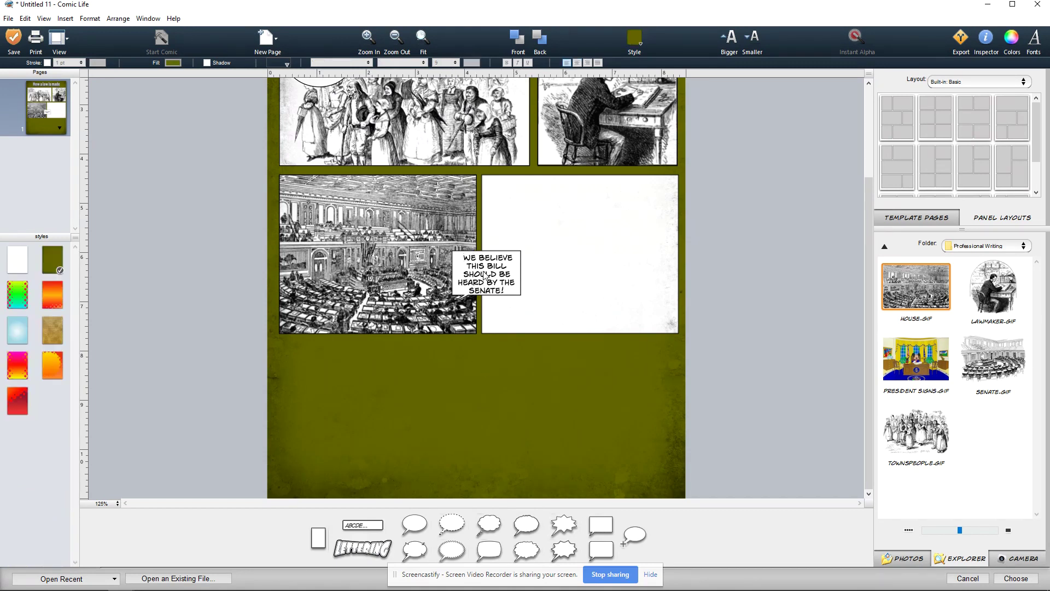
left_click_drag(499, 264, 381, 204)
left_click(462, 260)
left_click_drag(372, 250, 405, 300)
left_click_drag(390, 203, 370, 198)
Step: Fill the lower-right panel with SENATE.GIF and add a balloon saying the bill should be sent to the President
left_click(616, 288)
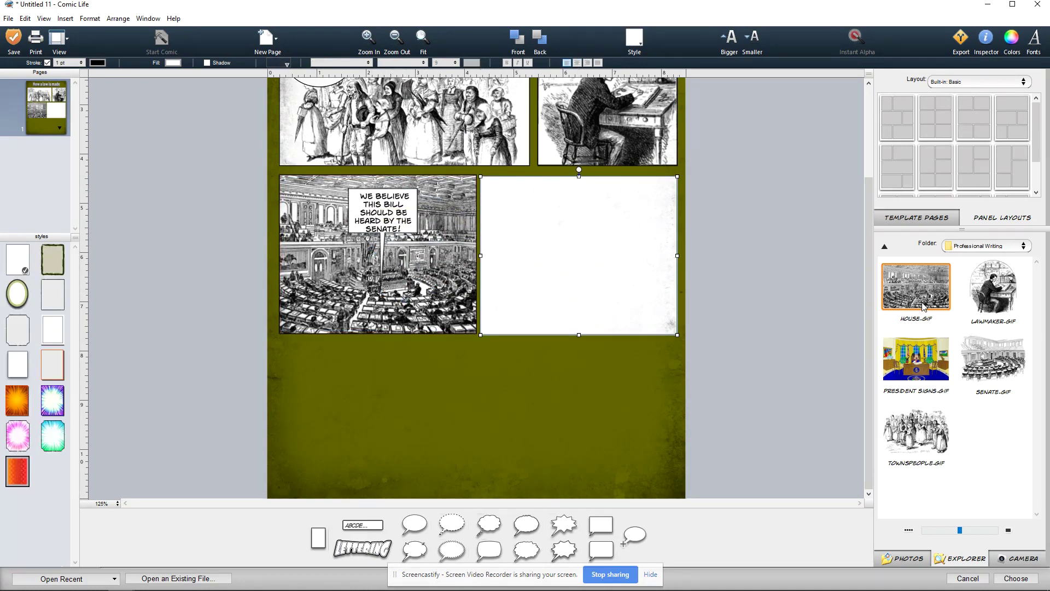
left_click_drag(996, 368, 632, 290)
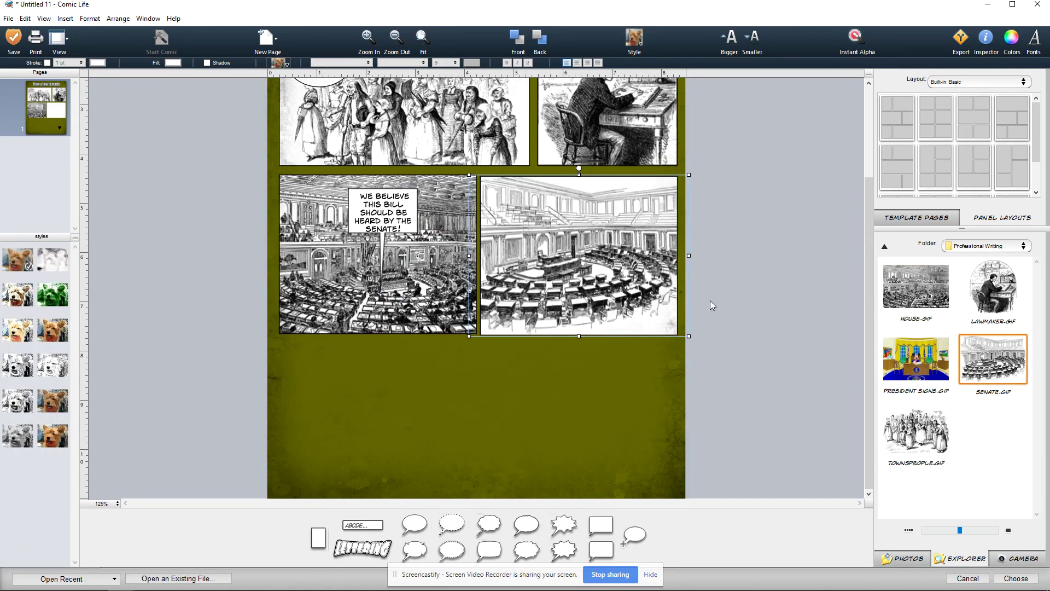
left_click(762, 294)
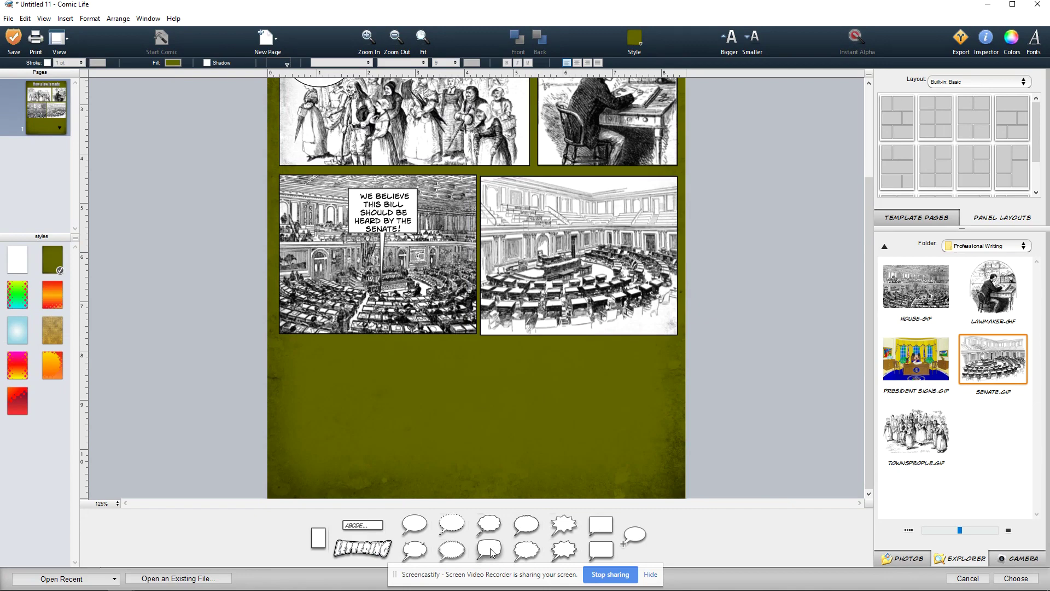
left_click_drag(491, 554, 529, 224)
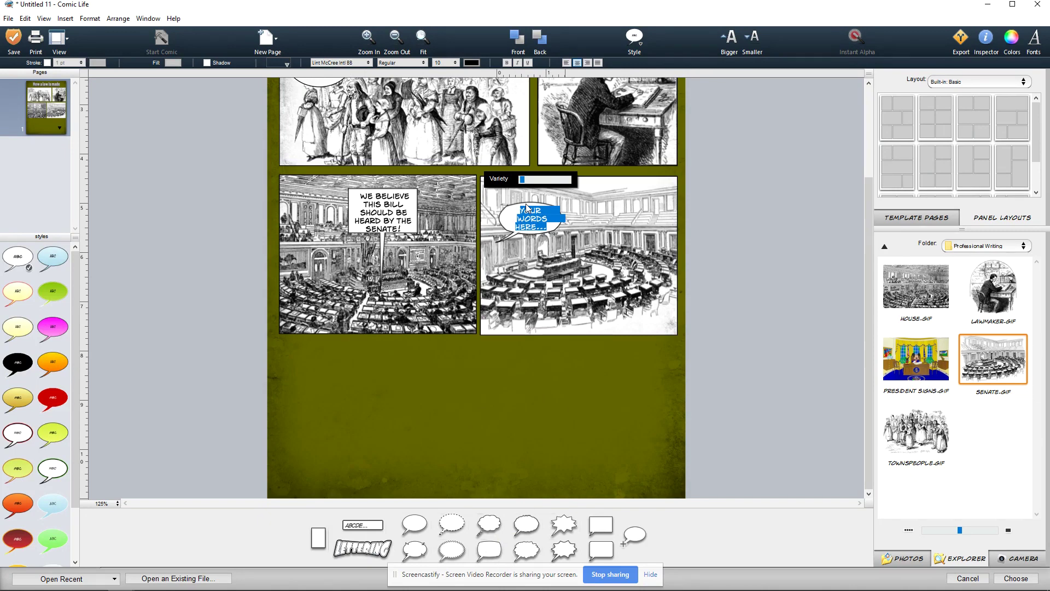
type("THIS BILL IS AMAZING AND ")
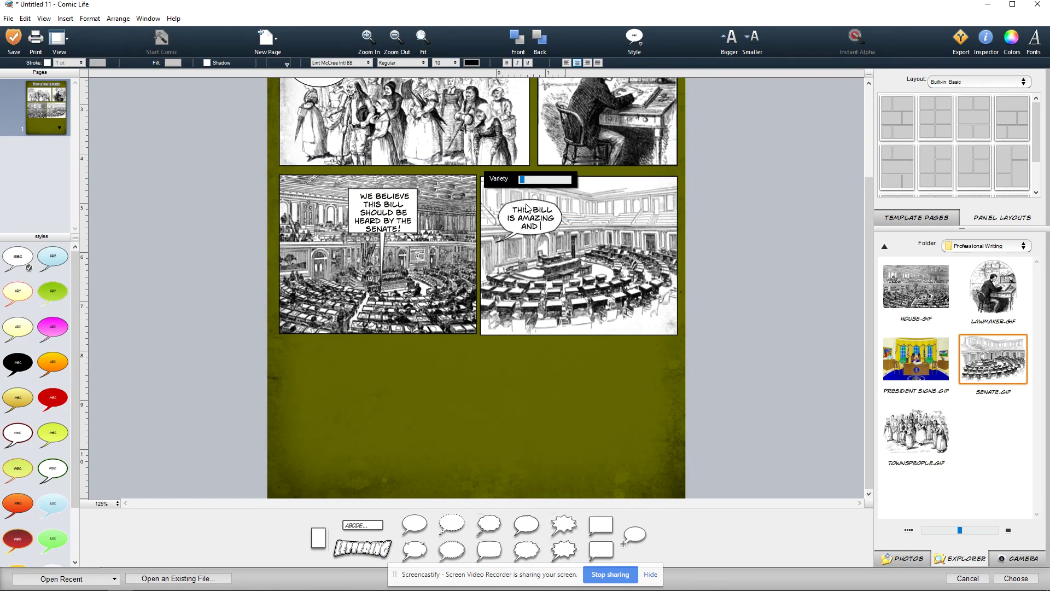
type("SHOULD BE SENT TO")
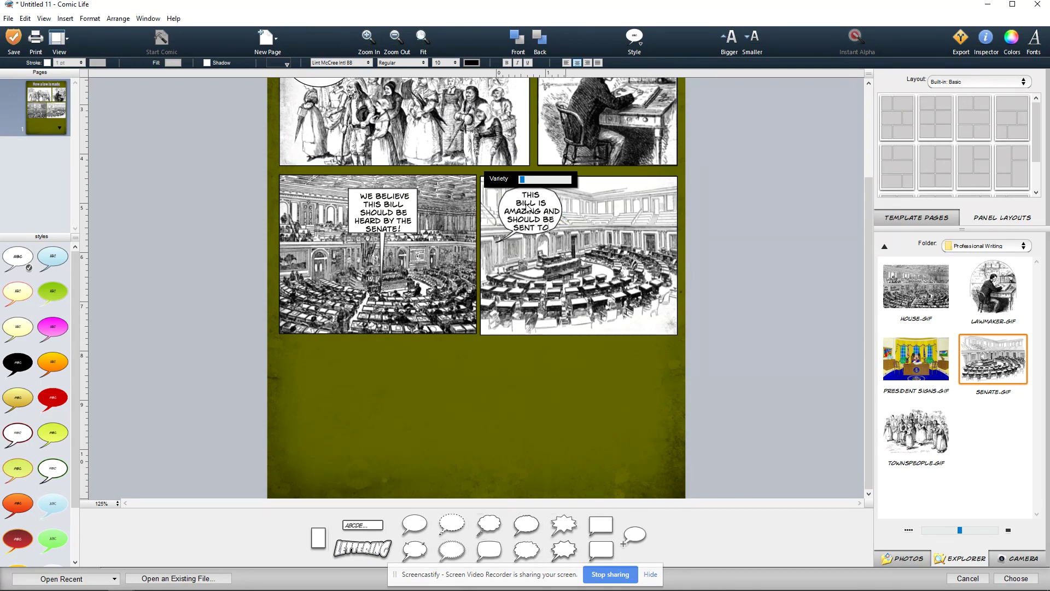
type(" THE PRESIDENT!")
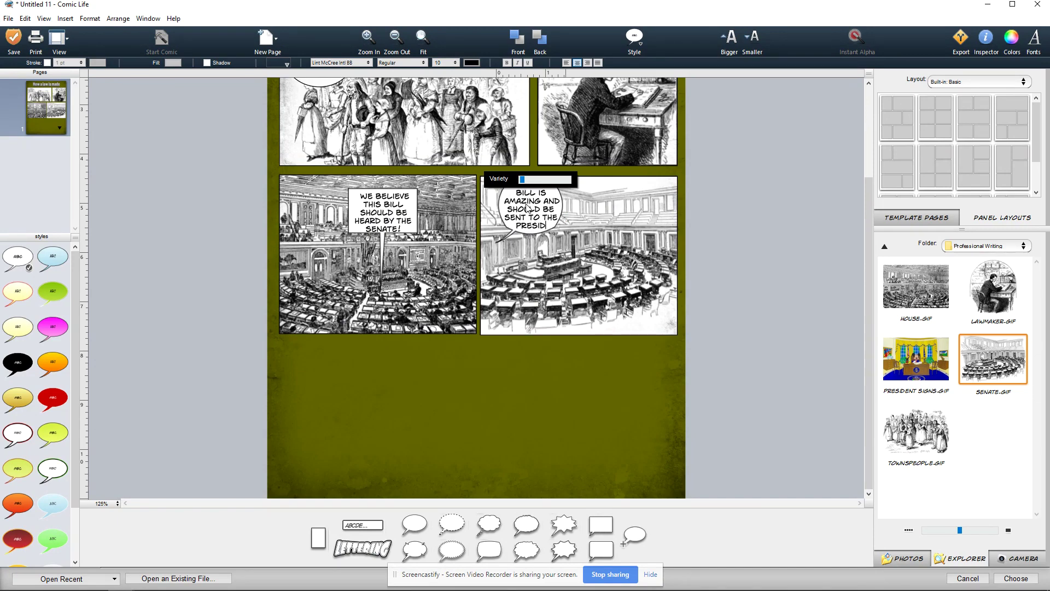
Step: Widen the Senate balloon and the 'We believe' caption so their text reflows
left_click(614, 304)
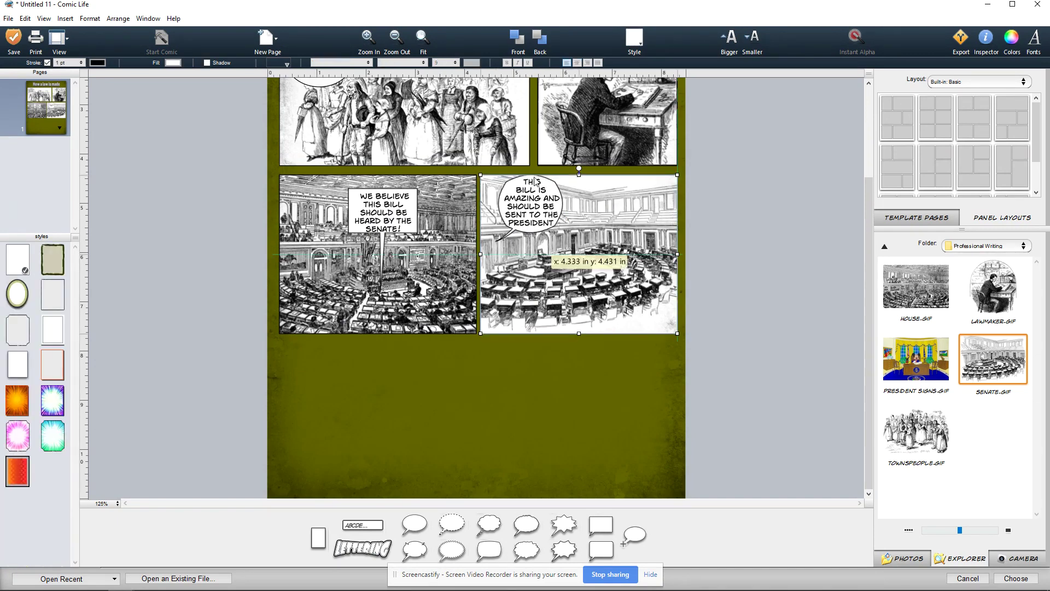
left_click(555, 238)
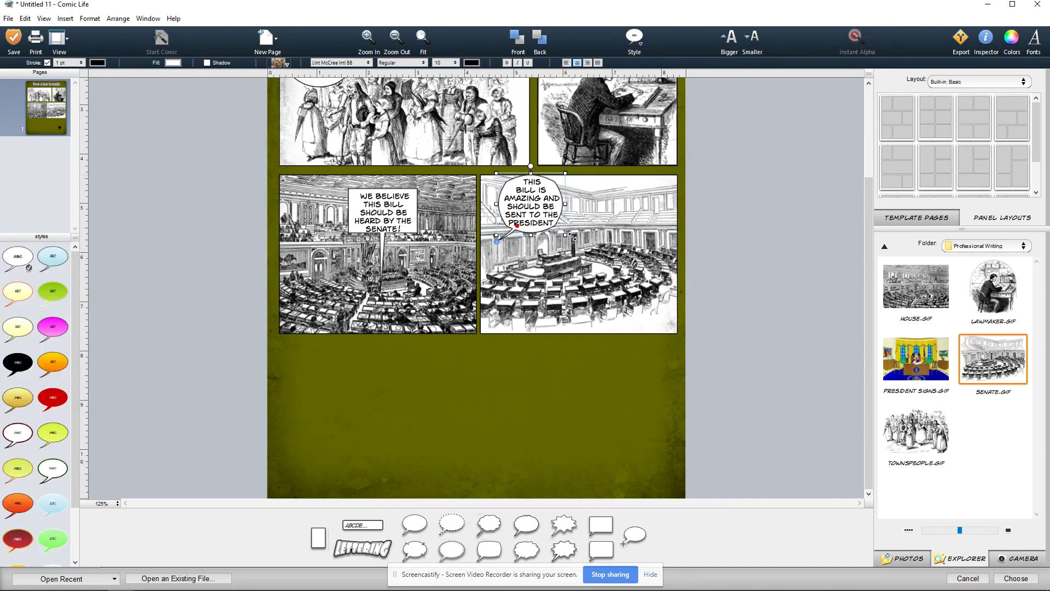
left_click_drag(572, 236, 598, 240)
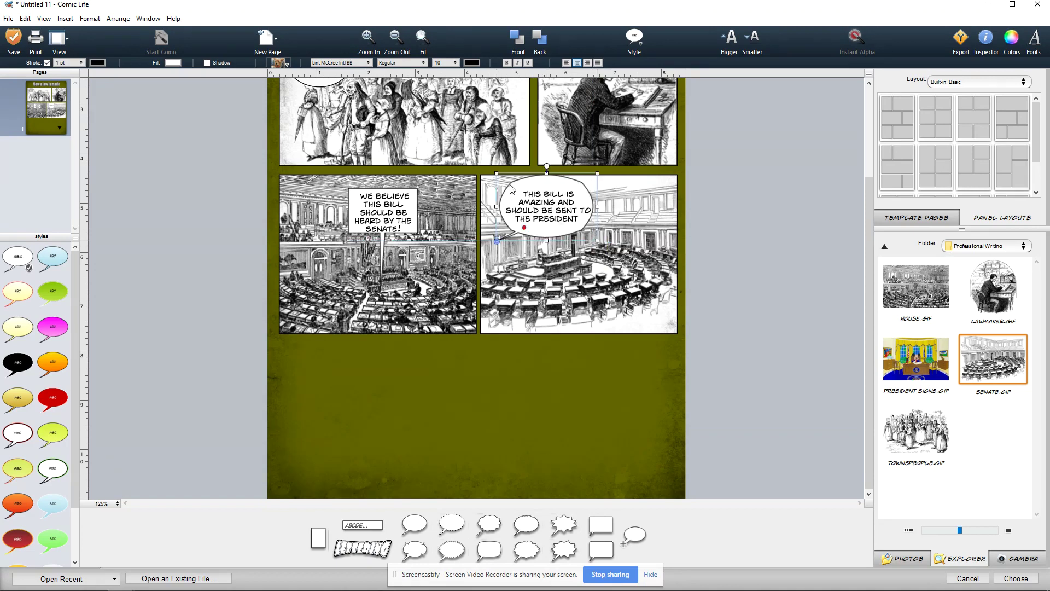
left_click(358, 227)
left_click_drag(348, 234, 333, 238)
scroll(619, 171, "up", 3)
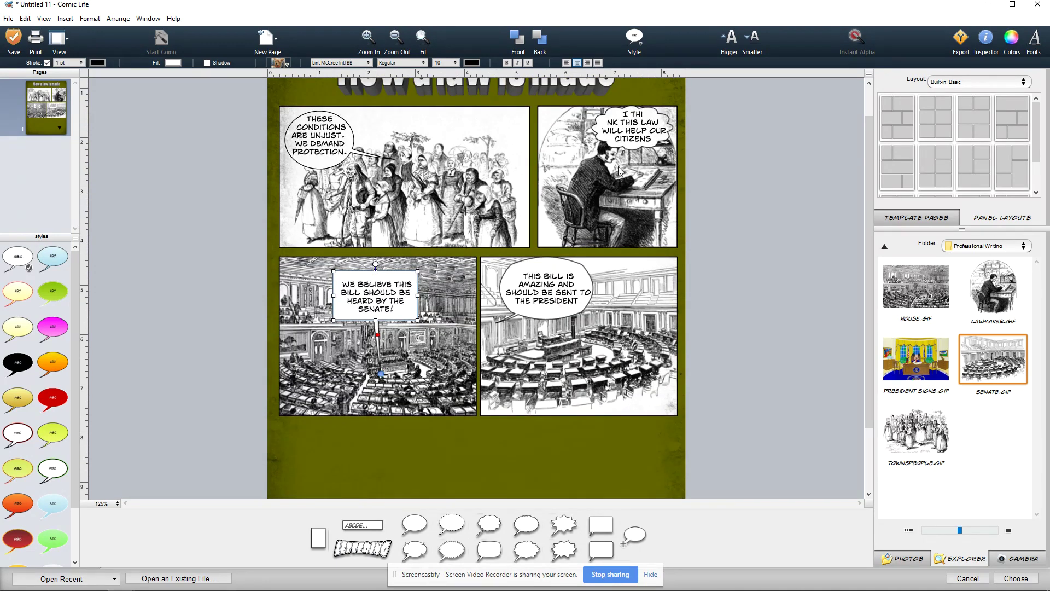
Step: Widen the lawmaker's balloon to fix the broken word and point the Senate balloon's tail into the chamber
left_click(628, 146)
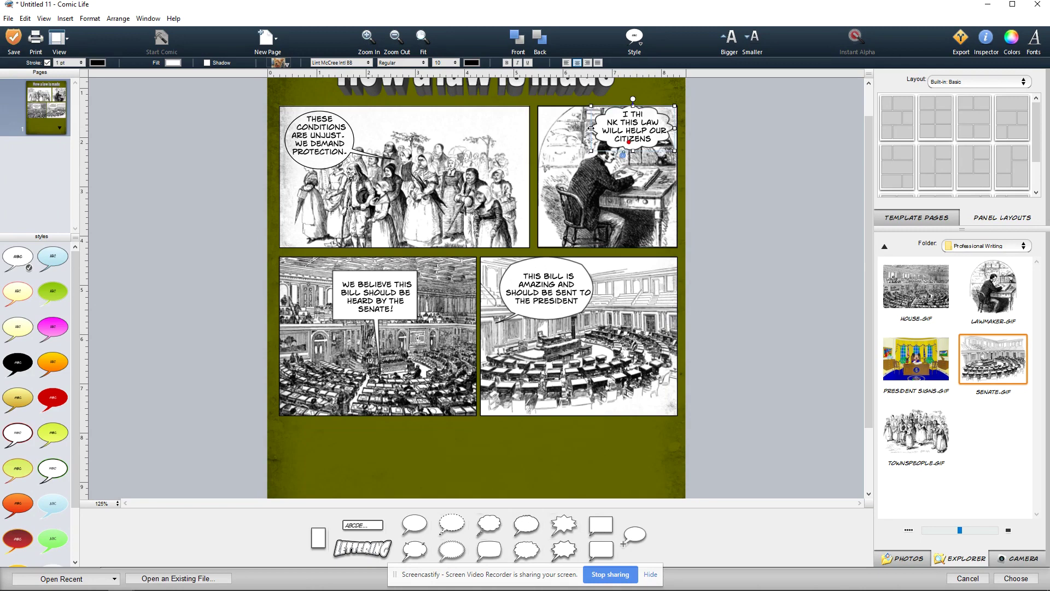
left_click_drag(588, 128, 588, 136)
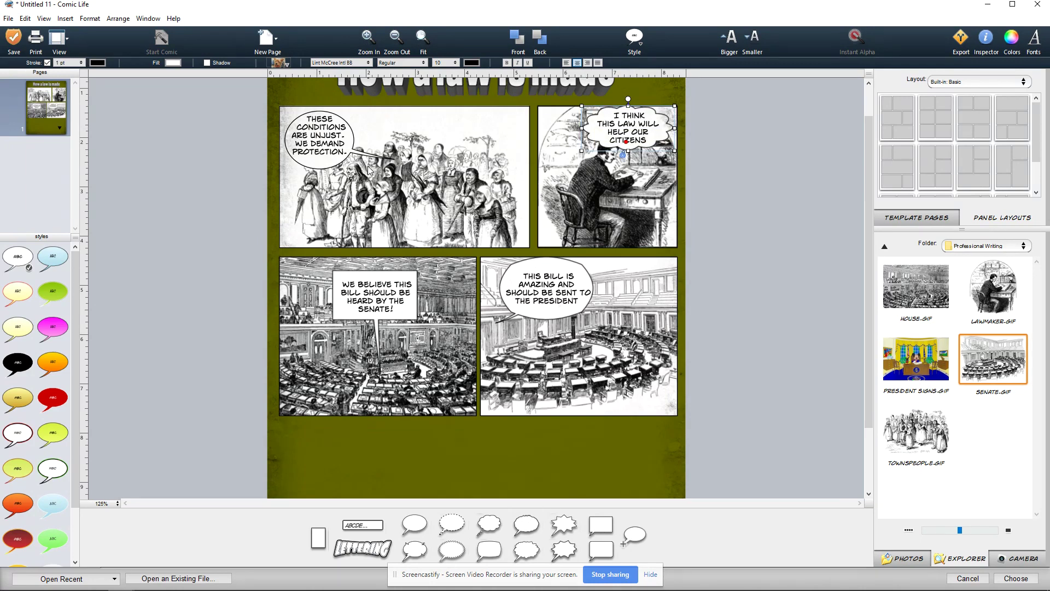
left_click(503, 327)
left_click(498, 323)
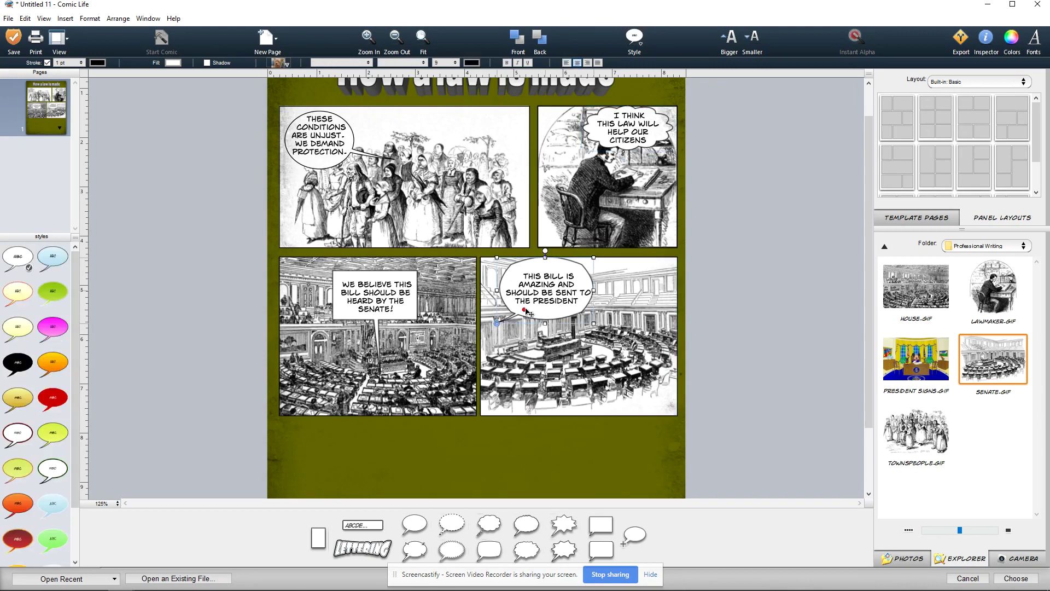
left_click_drag(497, 324, 580, 353)
Step: Add a wide, centred bottom panel holding PRESIDENT SIGNS.GIF and drop a placeholder caption box onto the page
scroll(755, 345, "down", 3)
left_click(763, 347)
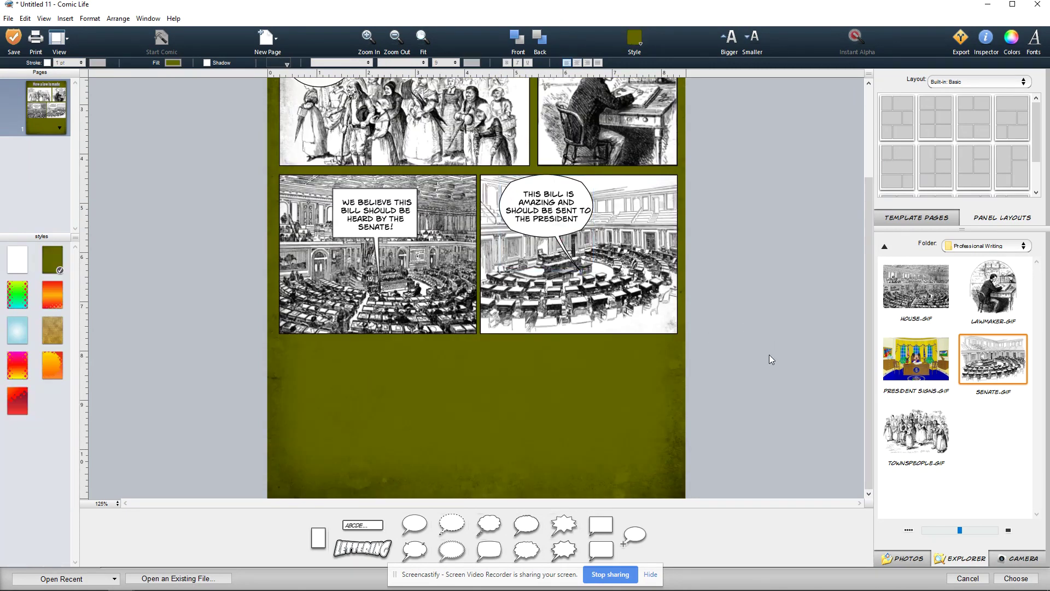
left_click_drag(321, 539, 330, 441)
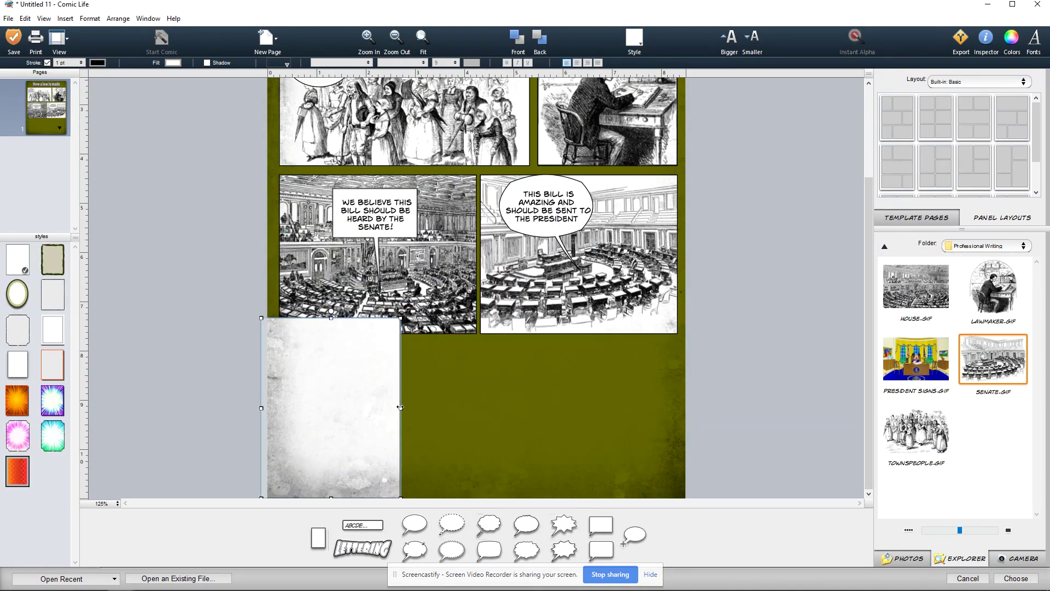
left_click_drag(400, 408, 520, 408)
left_click(398, 352)
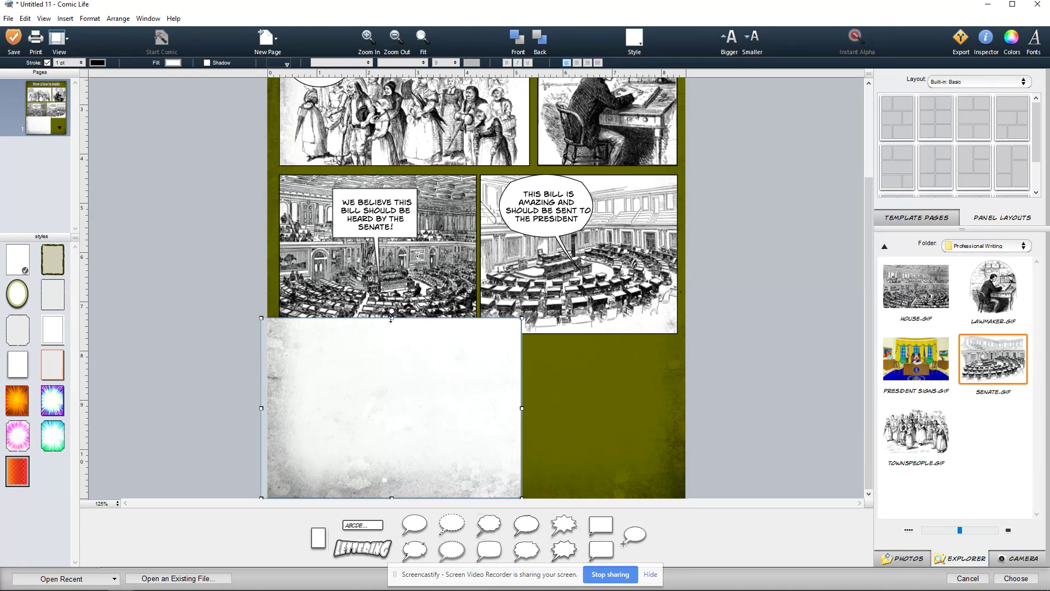
left_click_drag(392, 317, 391, 358)
left_click_drag(449, 407, 533, 396)
left_click_drag(916, 359, 519, 398)
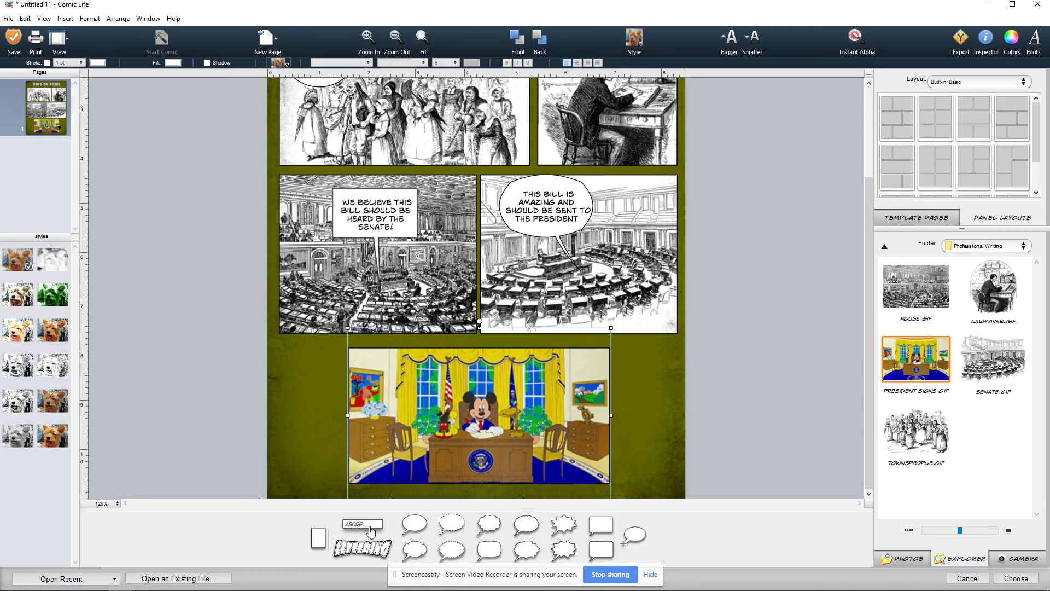
left_click_drag(370, 530, 454, 277)
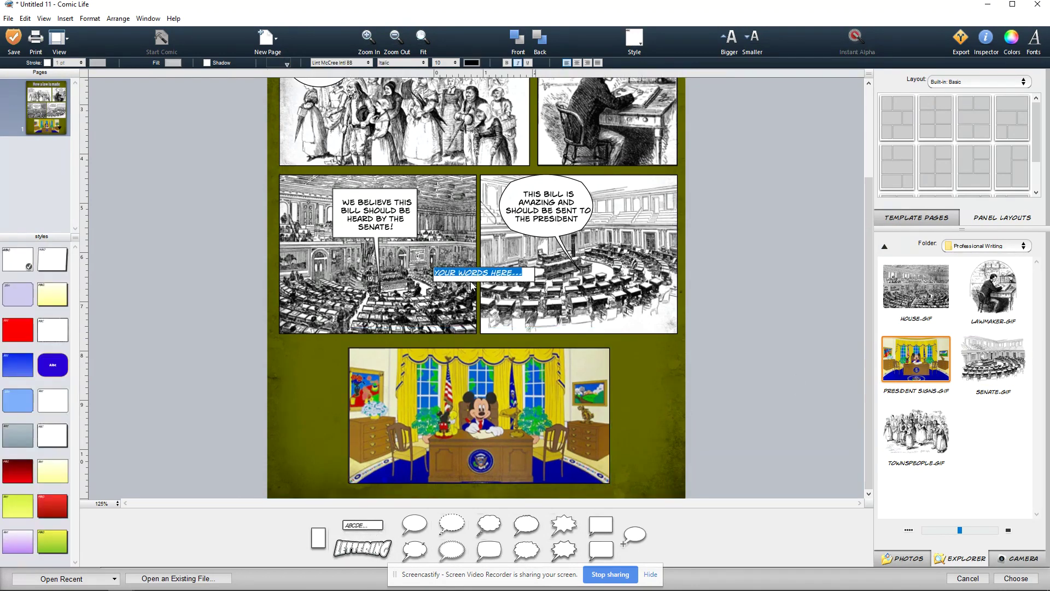
Step: Undo the misplaced caption box
key("Right")
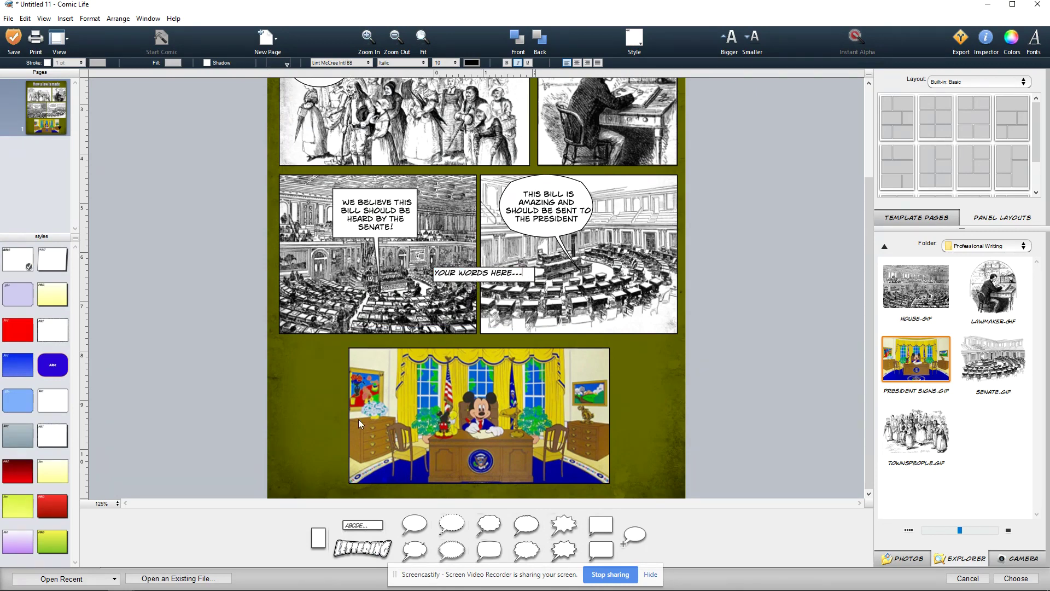
left_click(301, 416)
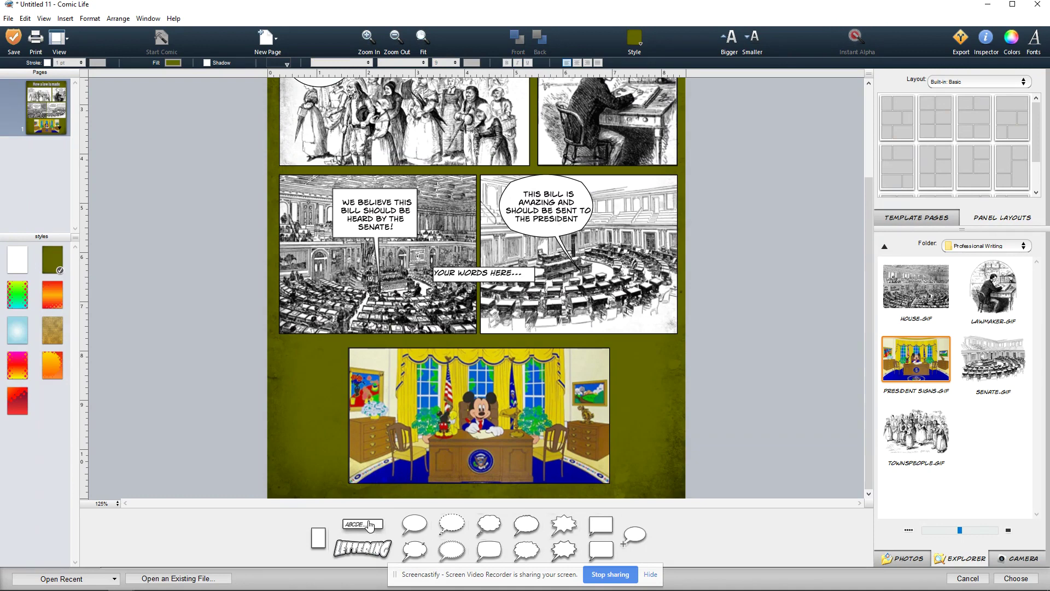
left_click(32, 20)
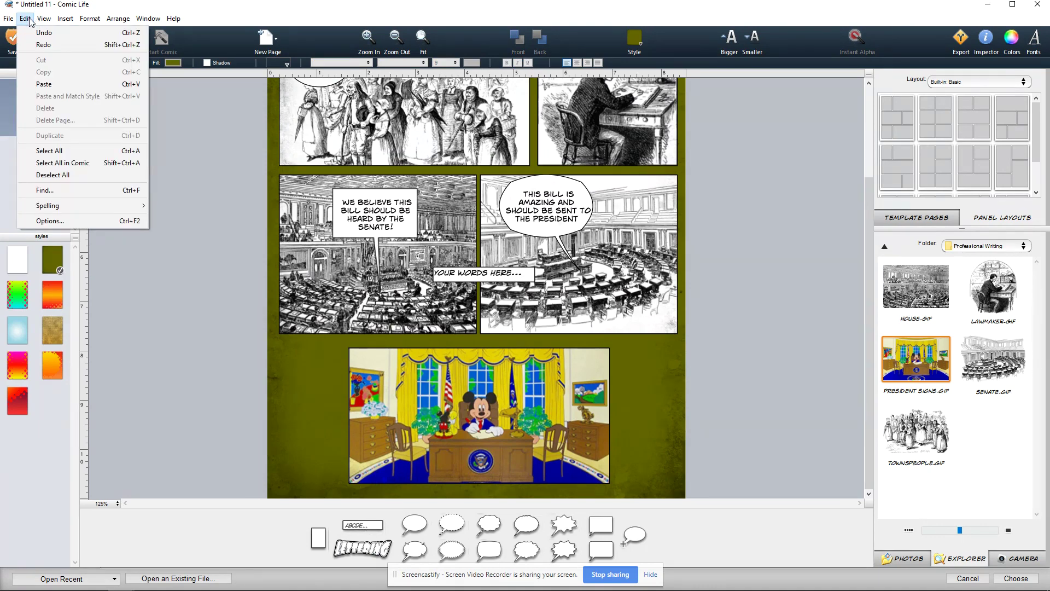
left_click(39, 34)
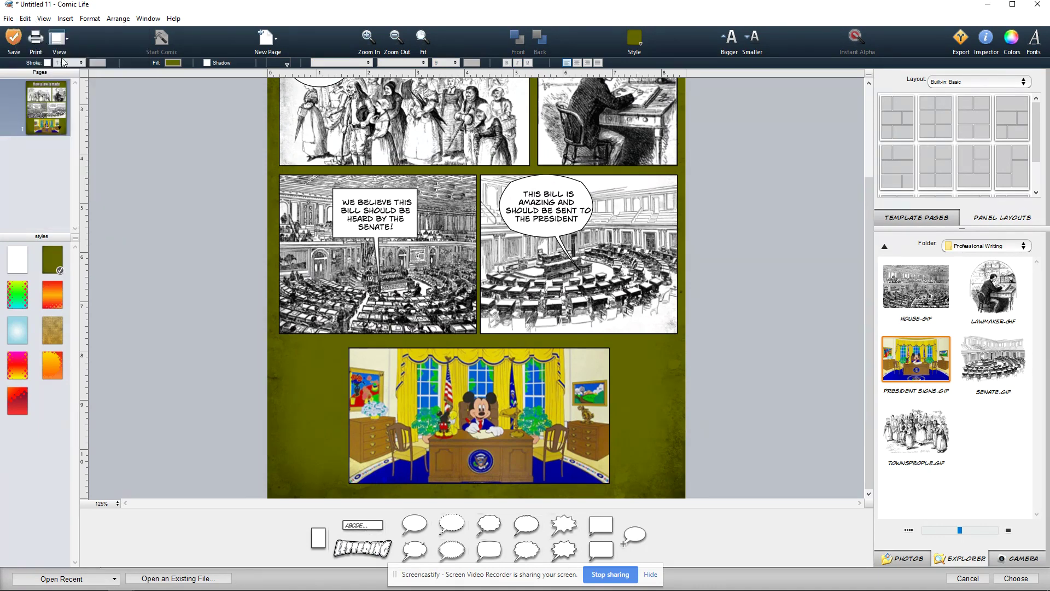
Step: Add a wide caption atop the Oval Office panel reading 'The president signed the bill into law. And it was a great day for the nation'
left_click_drag(355, 527, 380, 366)
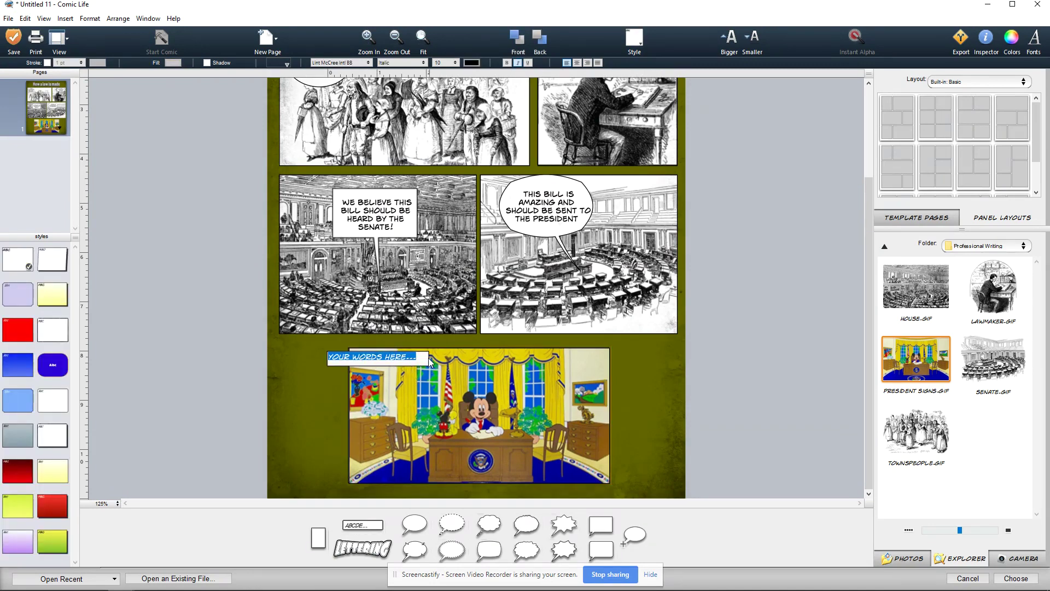
type("THE PRESIDENT SIGNED THE BILL INTO LA")
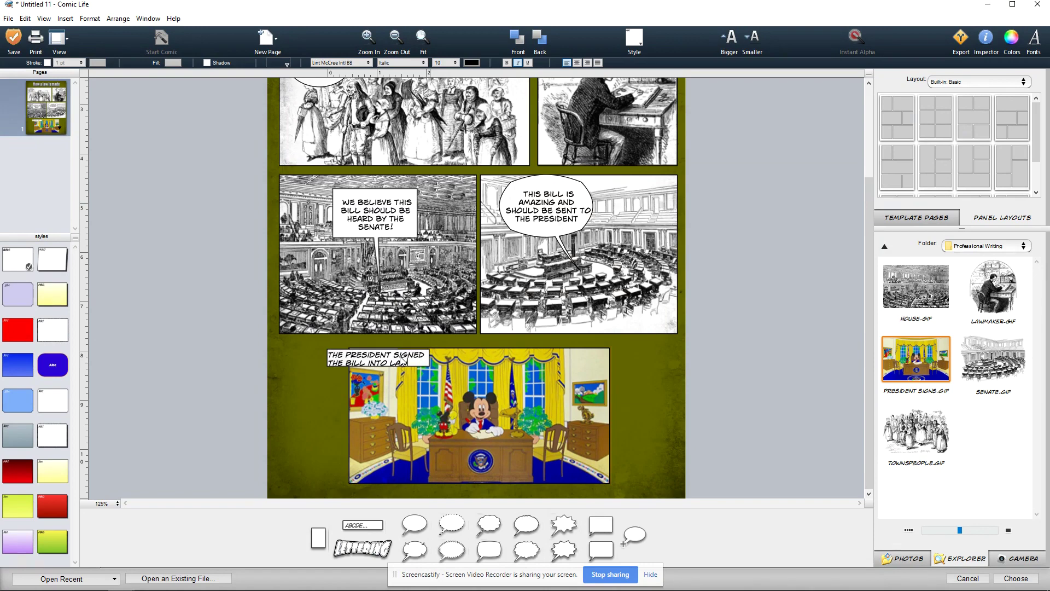
type("W. AND ")
type("IT WAS A")
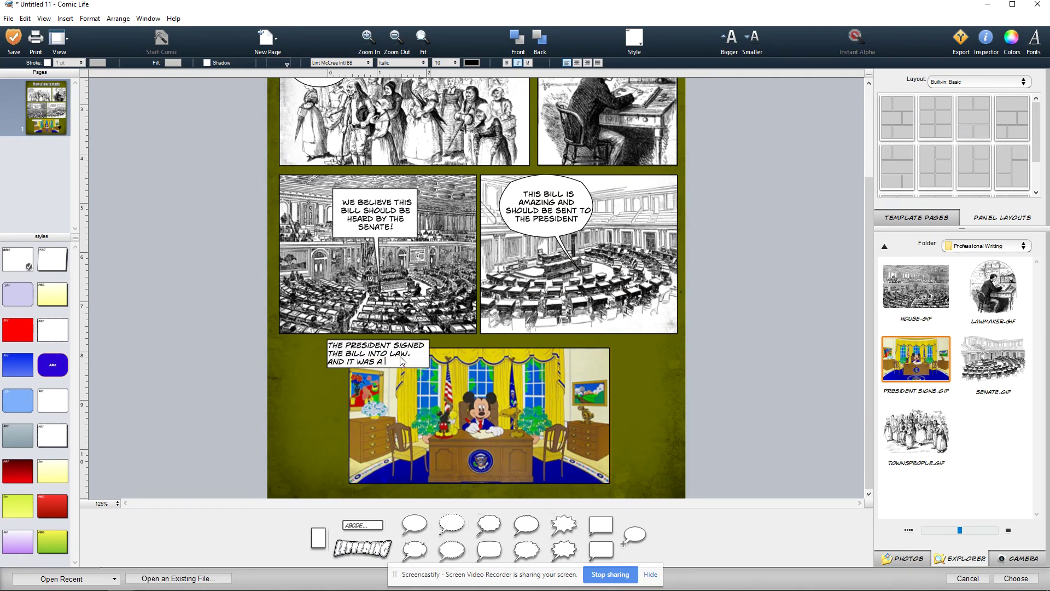
type(" GREAT DAY FOR T")
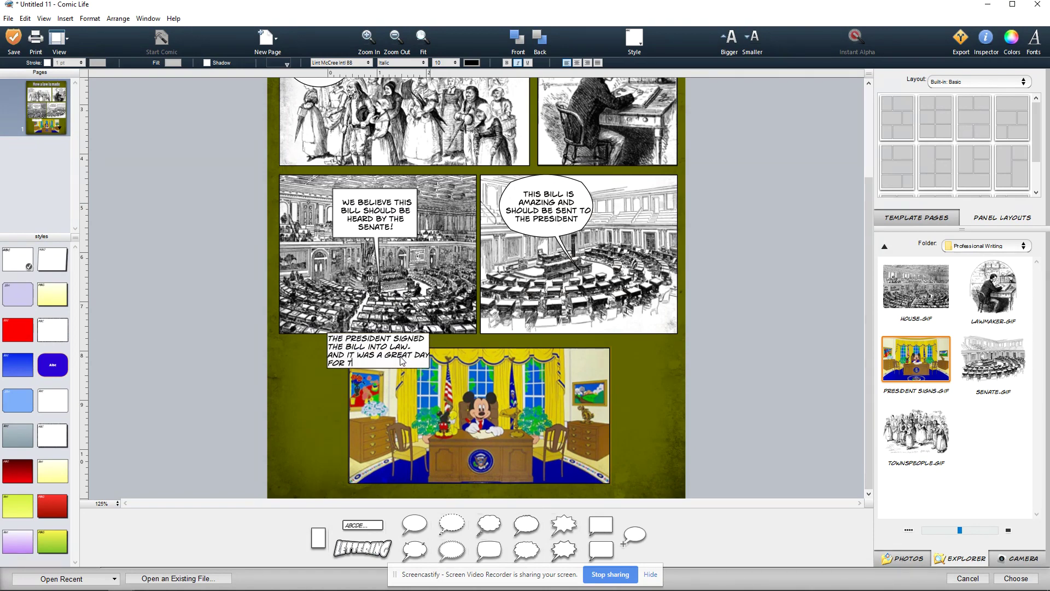
type("HE NATION")
left_click(425, 379)
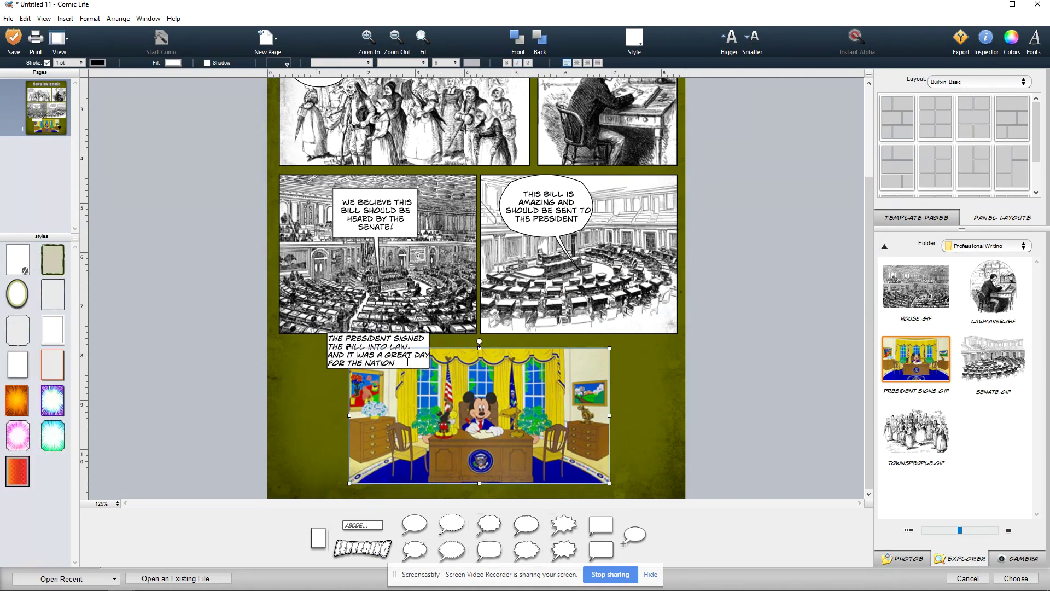
left_click(420, 341)
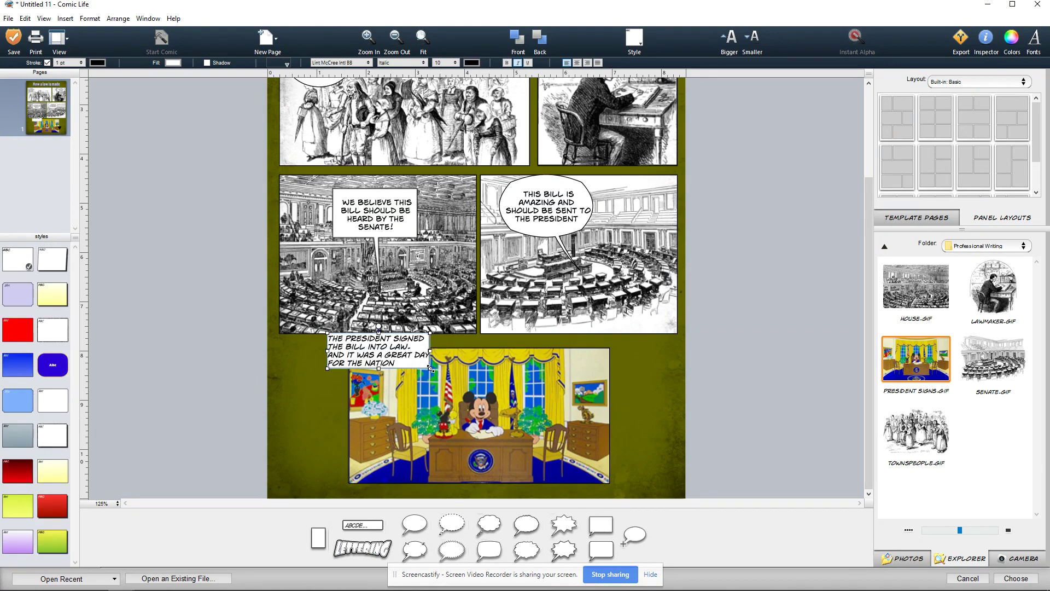
left_click_drag(431, 369, 491, 366)
left_click_drag(530, 365, 567, 354)
left_click_drag(442, 337, 463, 352)
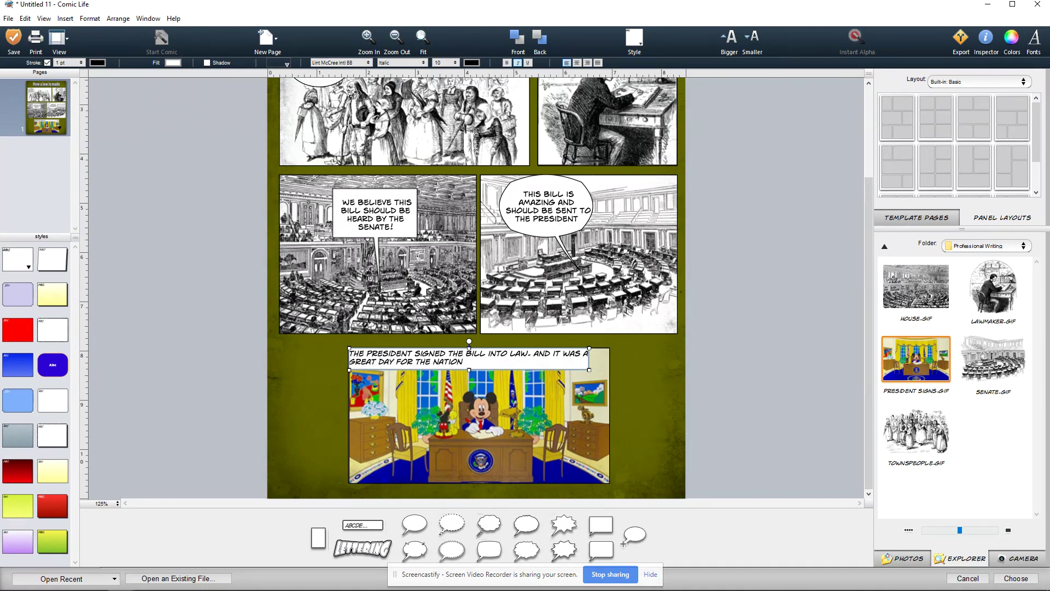
Step: Deselect the caption and browse the File menu's Open Recent and Export submenus (PDF, Image(s), ePub, CBZ)
left_click(663, 369)
scroll(663, 369, "up", 2)
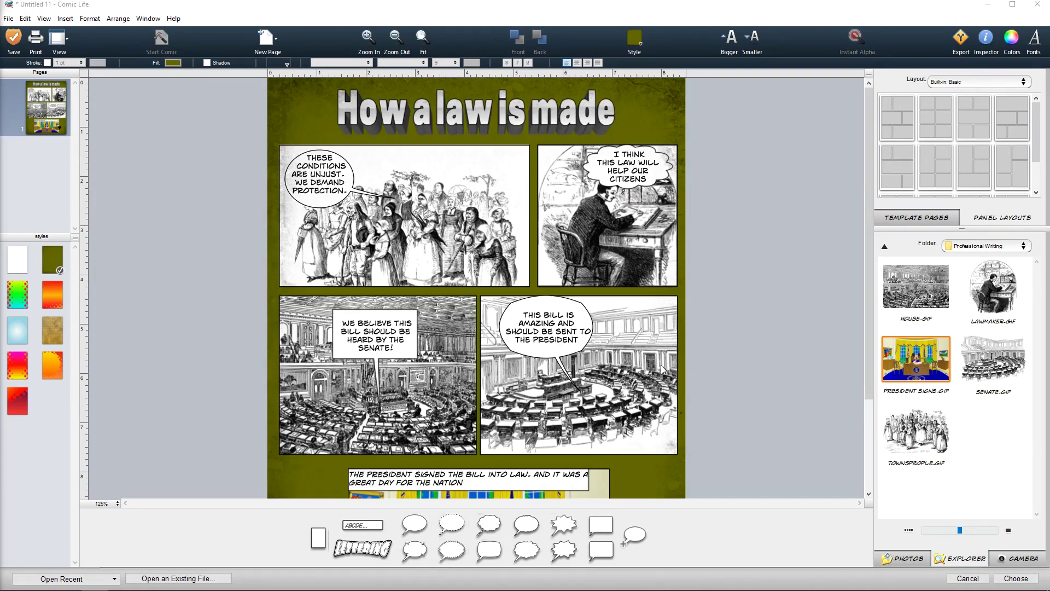
left_click(7, 18)
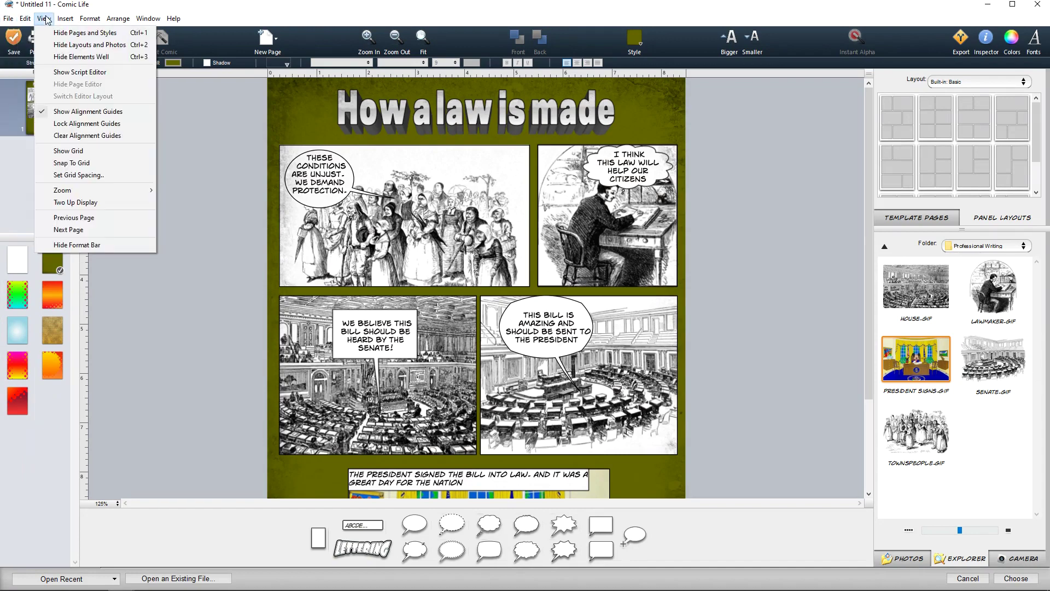
mouse_move(22, 19)
mouse_move(24, 70)
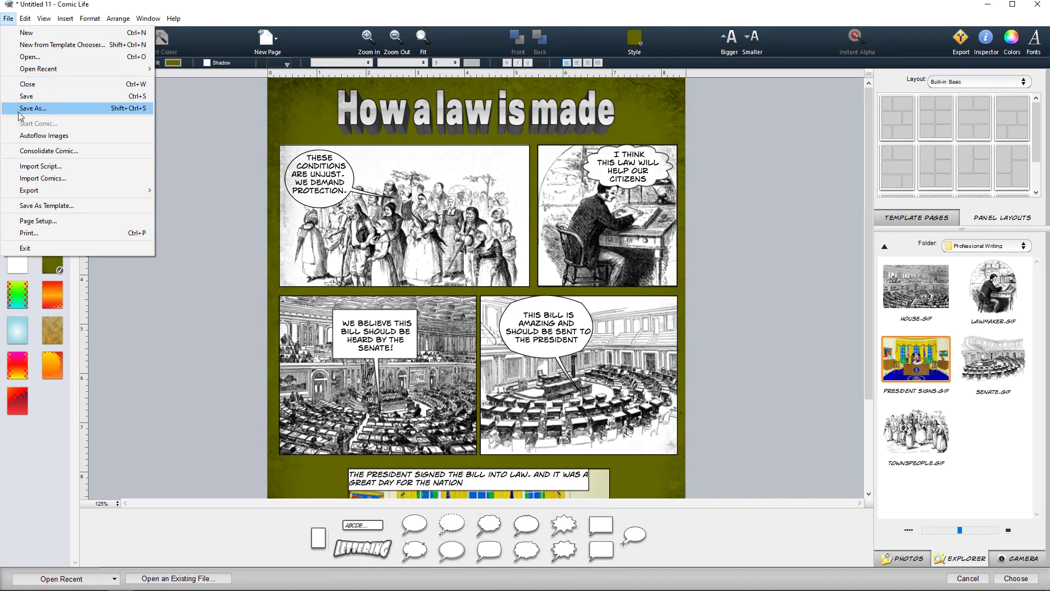
mouse_move(46, 193)
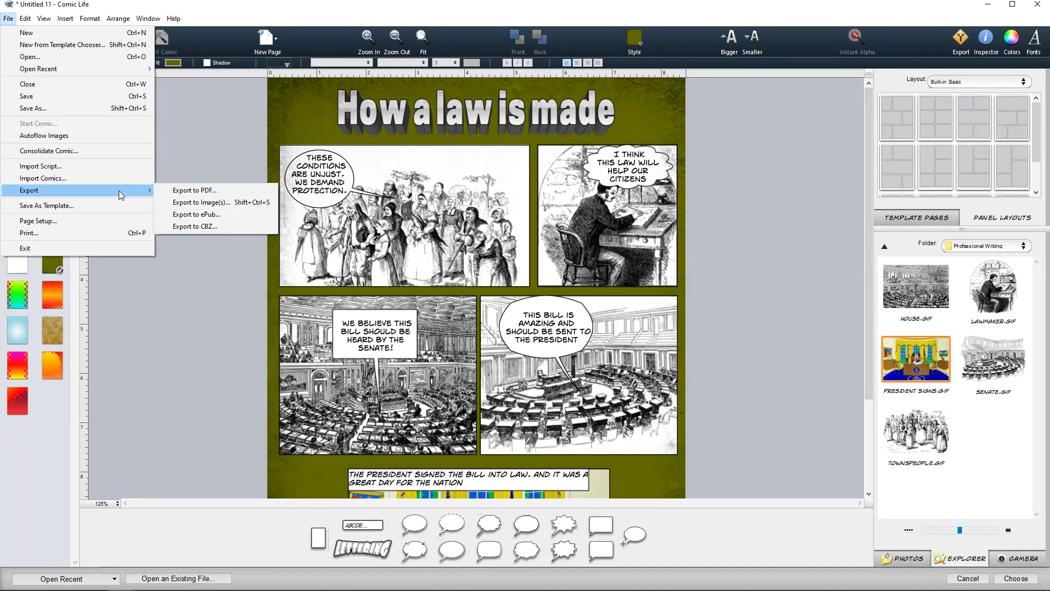
Step: Start saving 'Untitled 11' to the Desktop, then cancel the Save dialog without saving
left_click(63, 95)
left_click(33, 92)
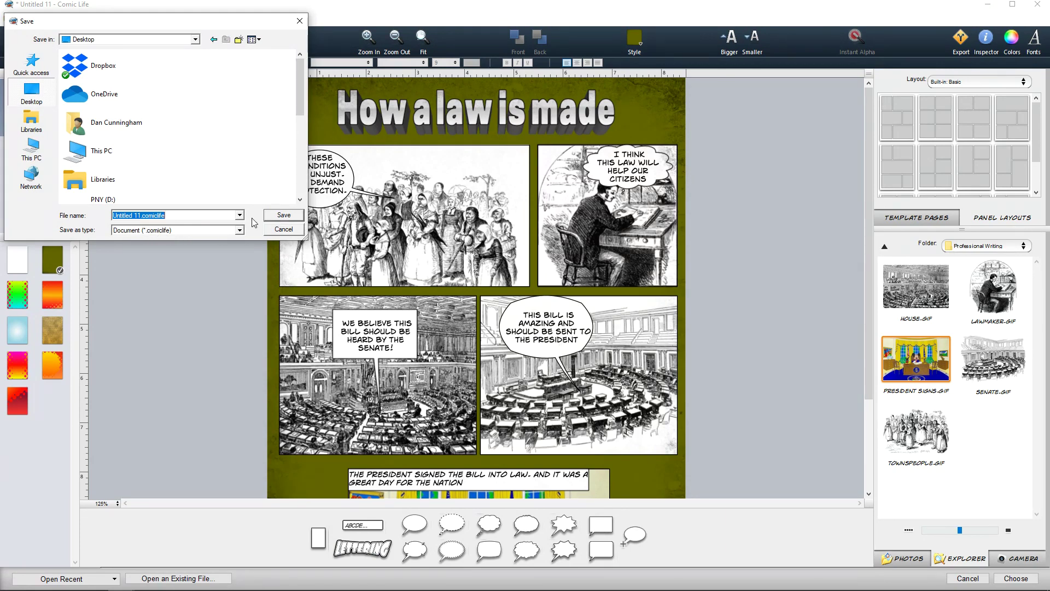
left_click(284, 229)
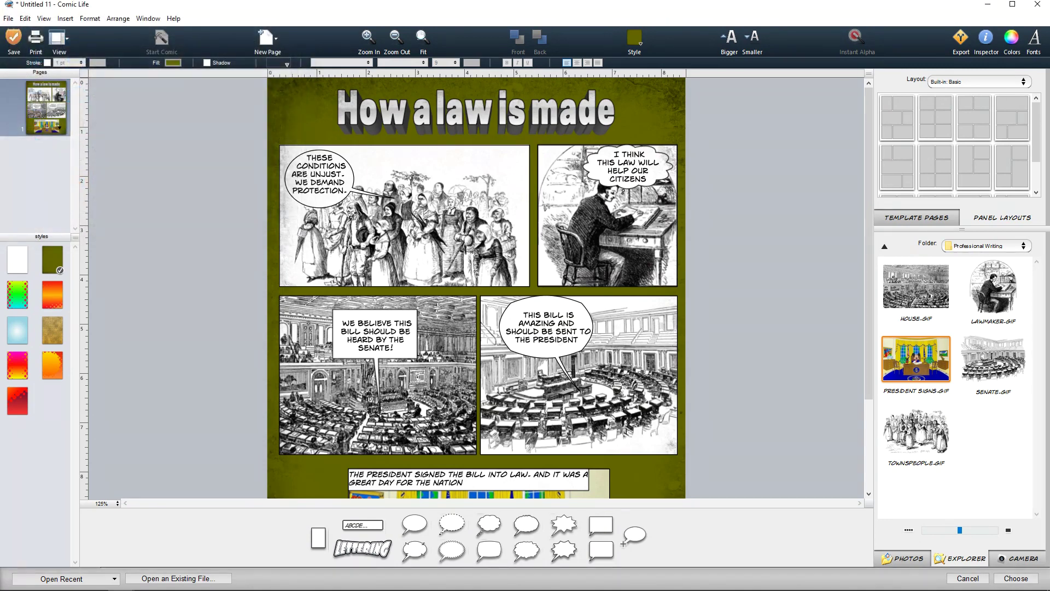